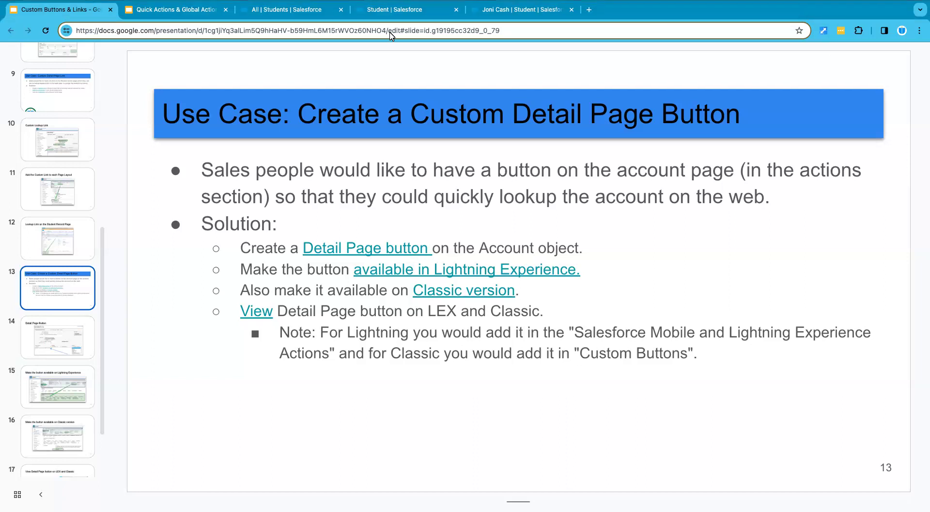
Close the browser tabs showing the Student object's page layout setup and the individual student record
click(393, 13)
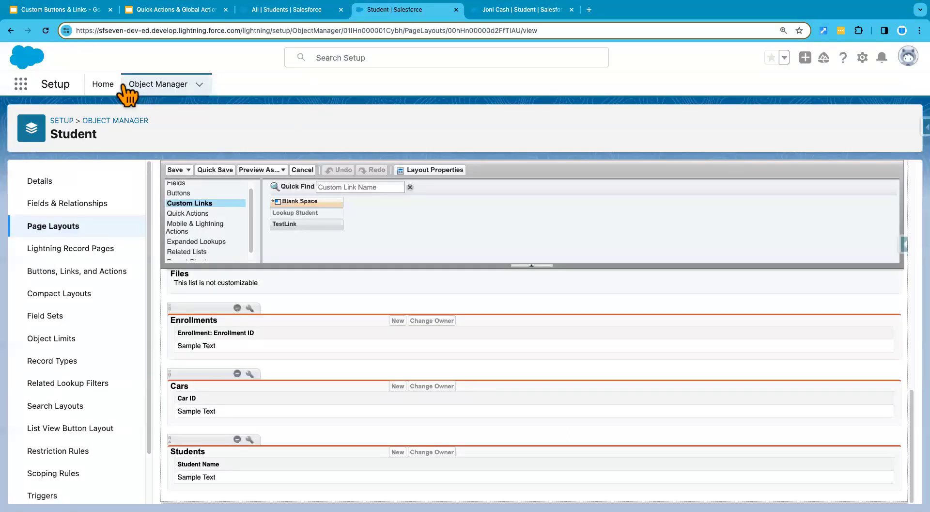
click(456, 10)
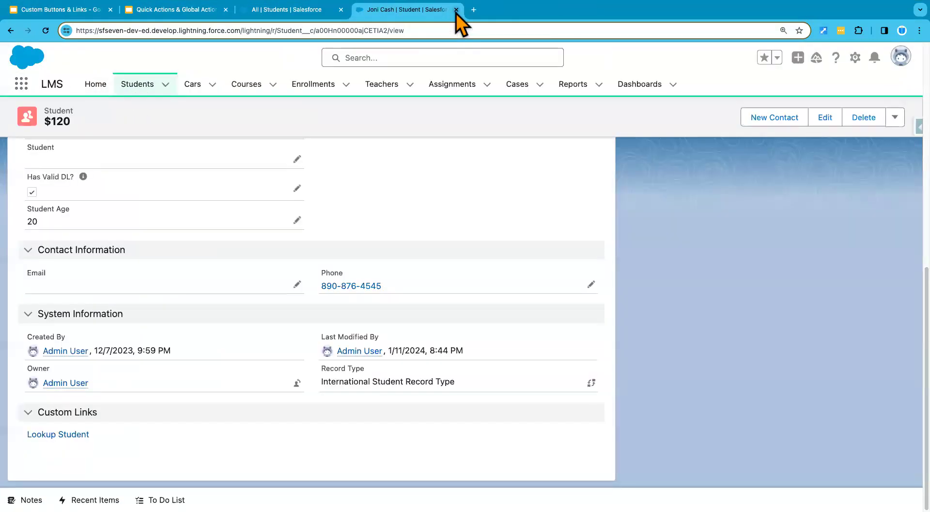
click(456, 10)
Open Setup in a new tab and go to the Account object in Object Manager
click(862, 58)
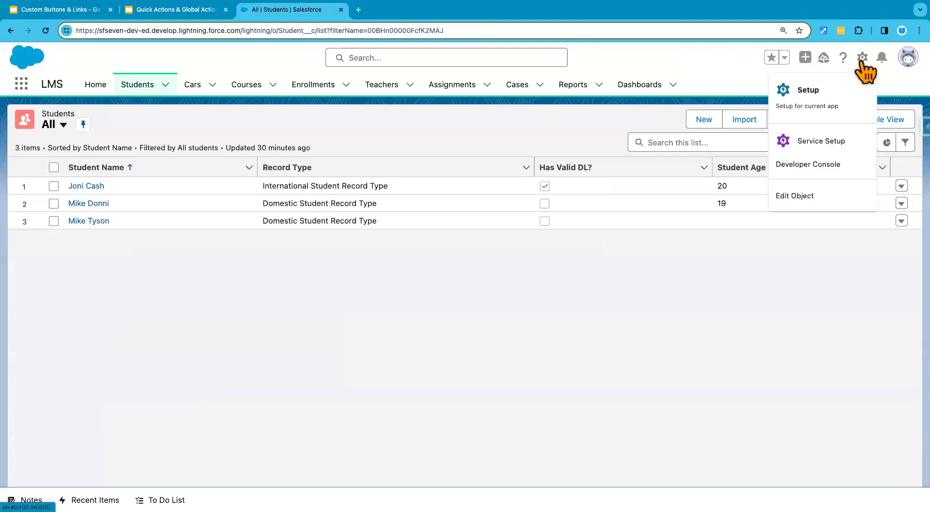
click(813, 103)
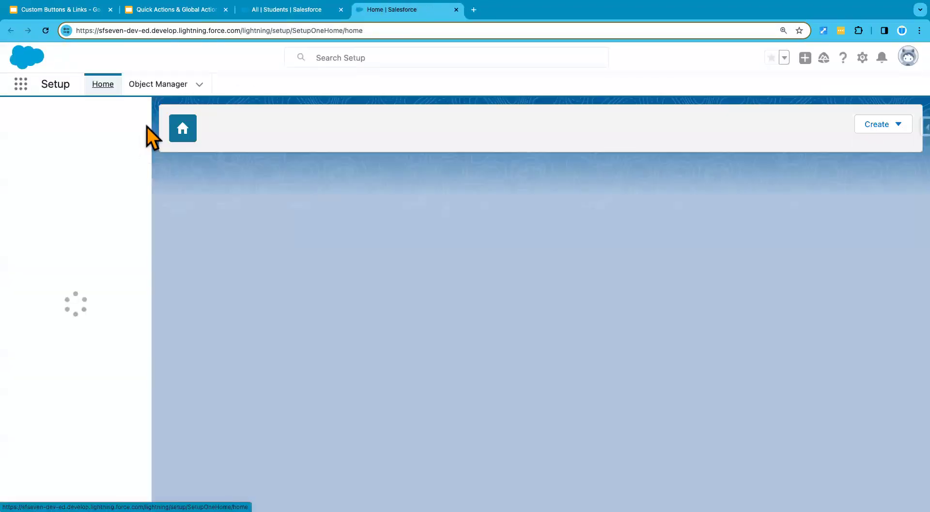
click(159, 86)
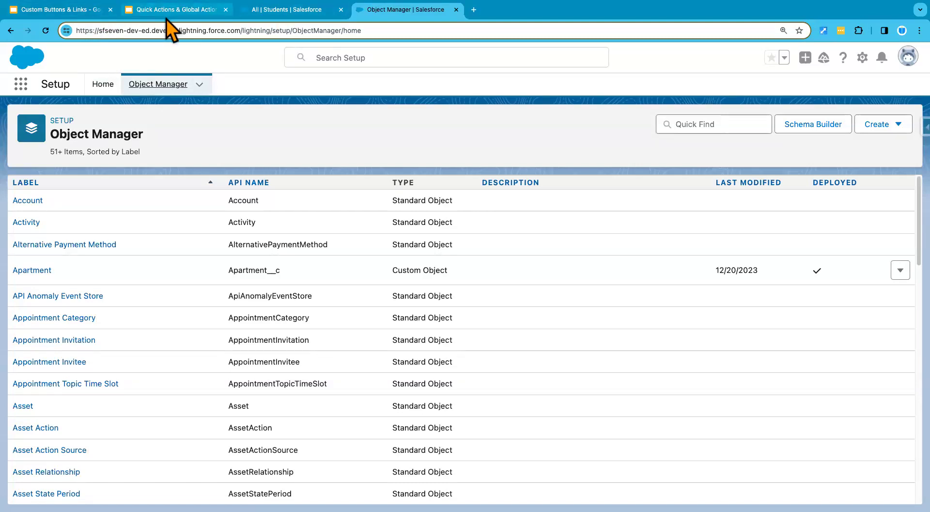
click(76, 11)
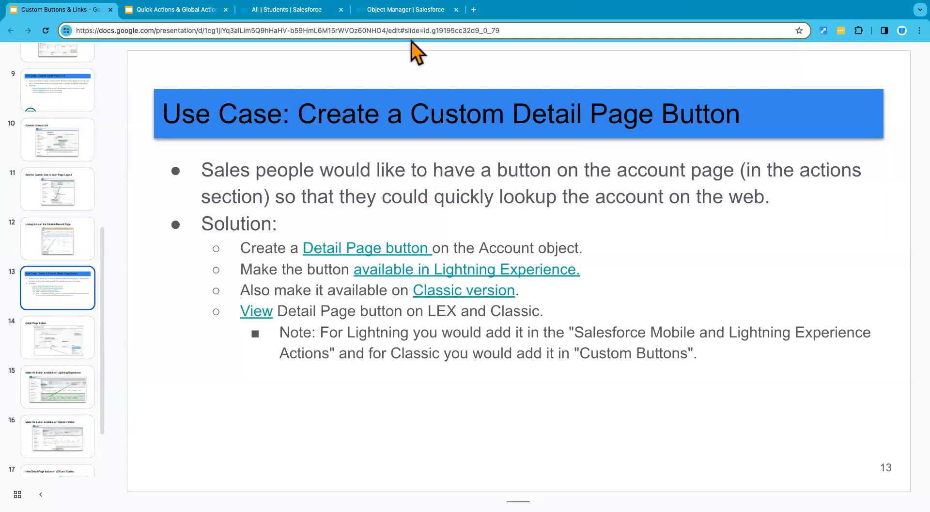
click(403, 12)
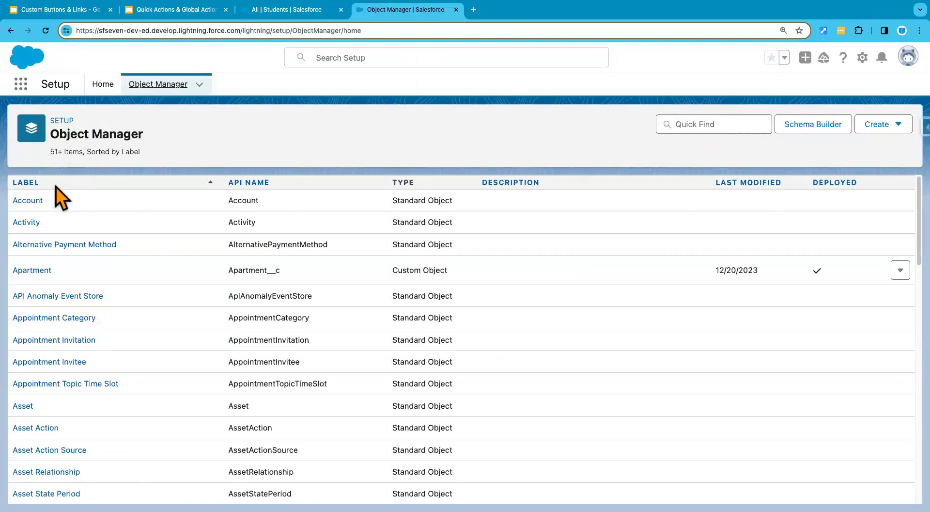
click(29, 201)
Find Accounts through the LMS app's App Launcher and open the Edge Communications account record
click(281, 12)
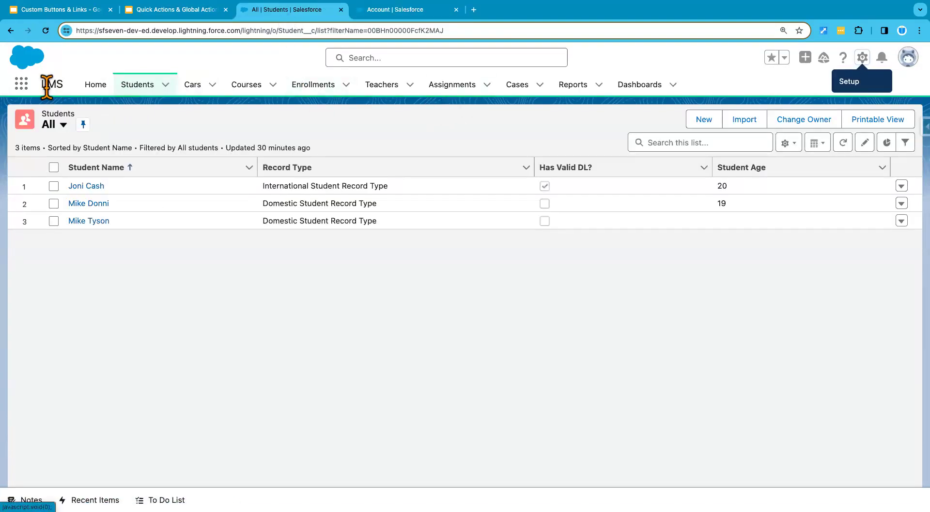
click(21, 83)
text(a)
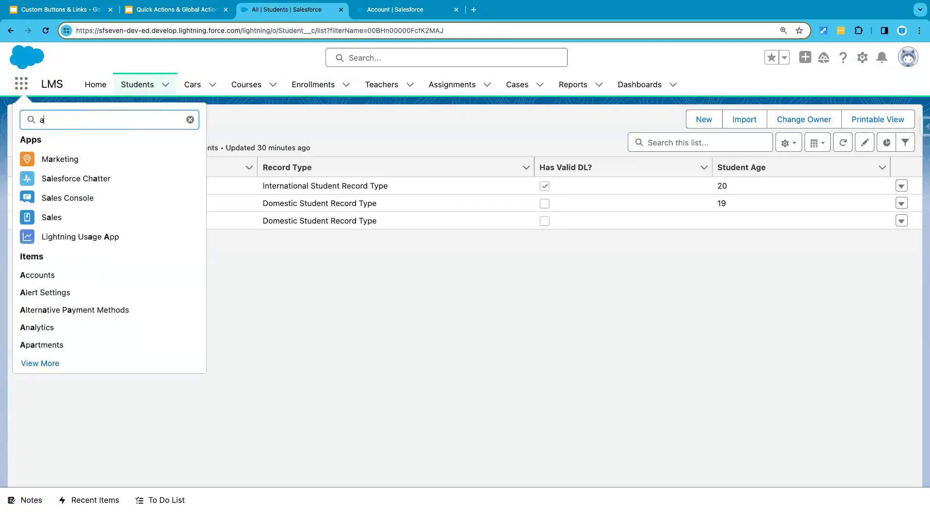
text(cc)
click(44, 187)
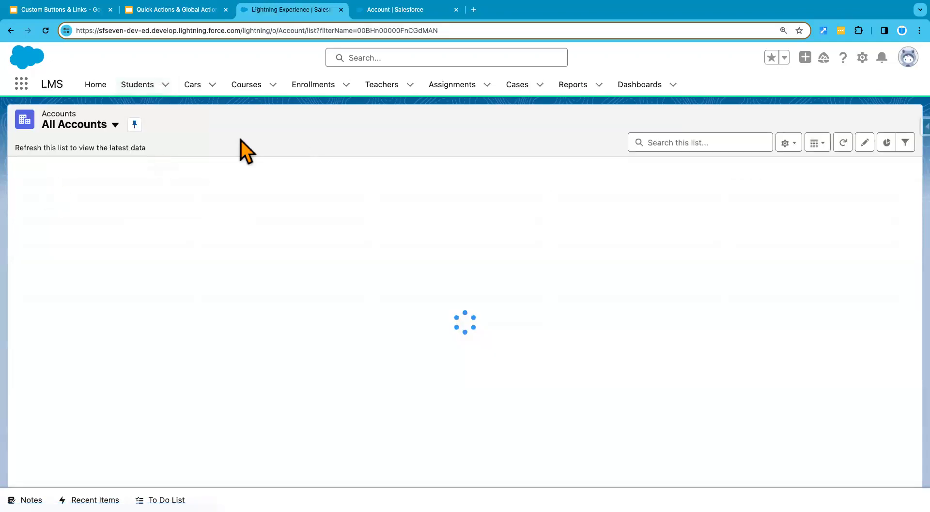
click(136, 186)
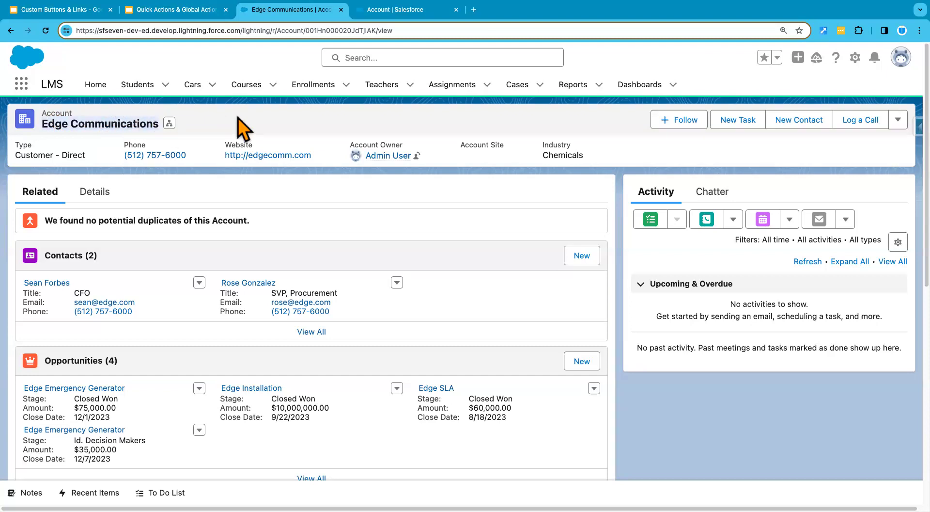
Start a new custom button or link on the Account object, checking the use-case slide for the requirements
click(392, 14)
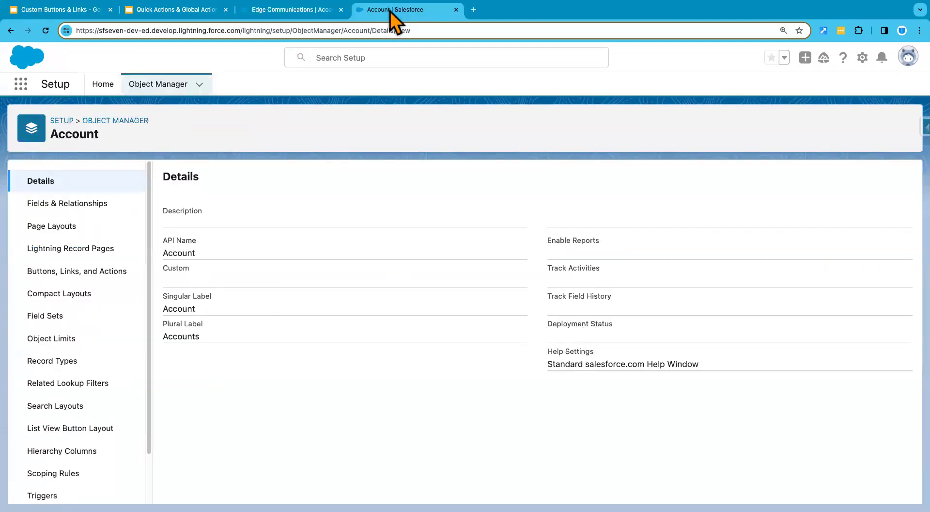
click(81, 272)
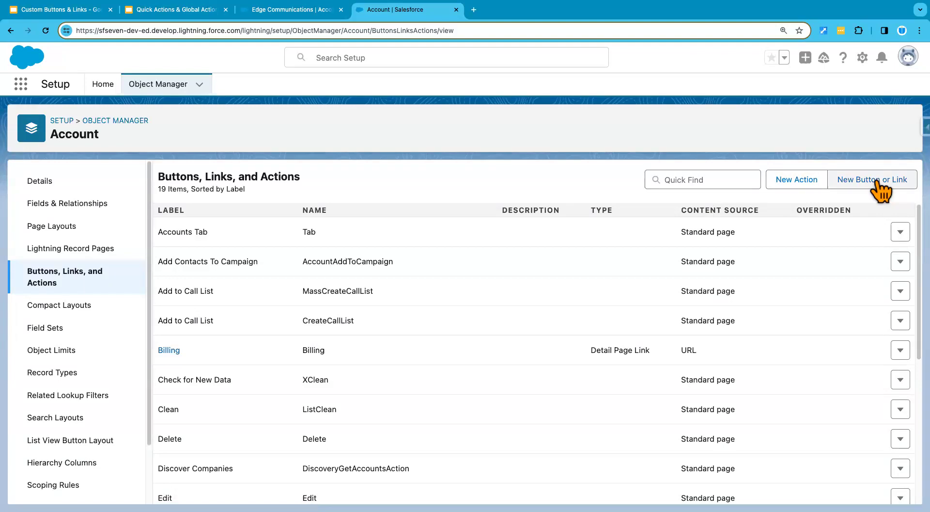
click(877, 181)
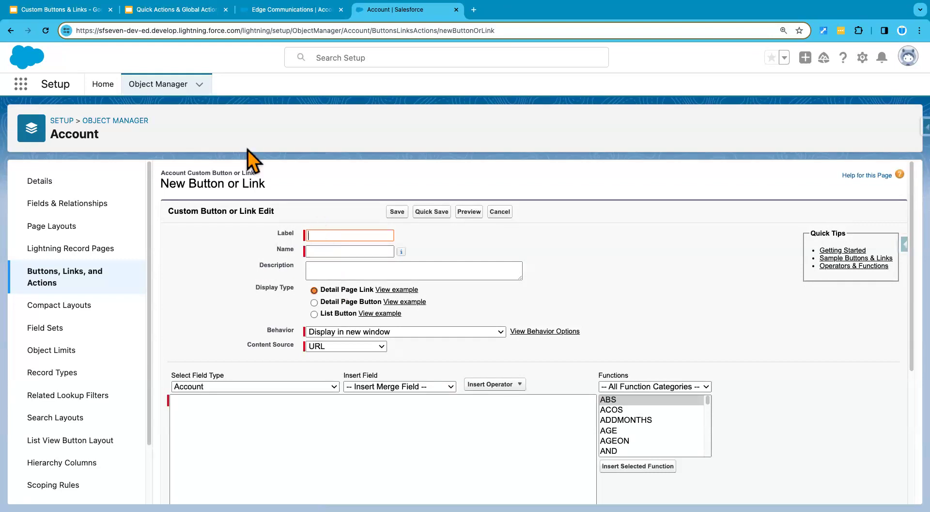
click(74, 13)
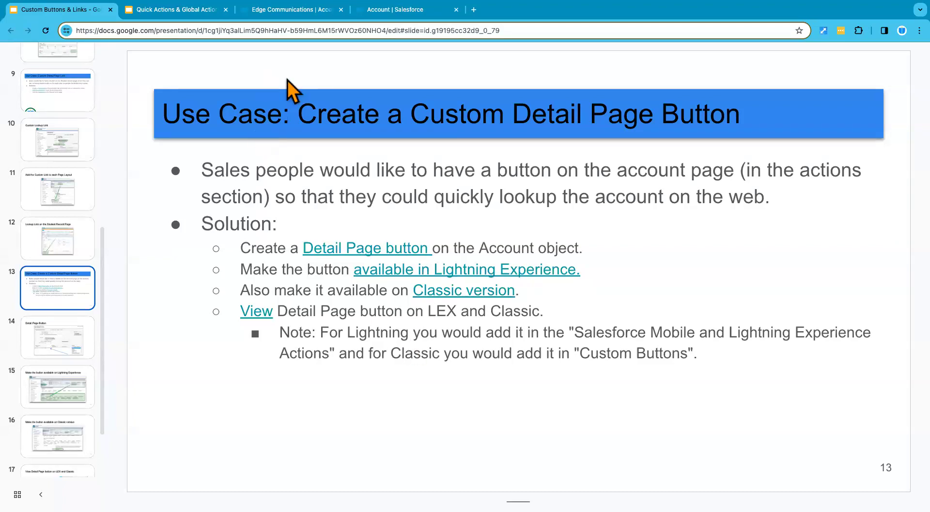
click(391, 14)
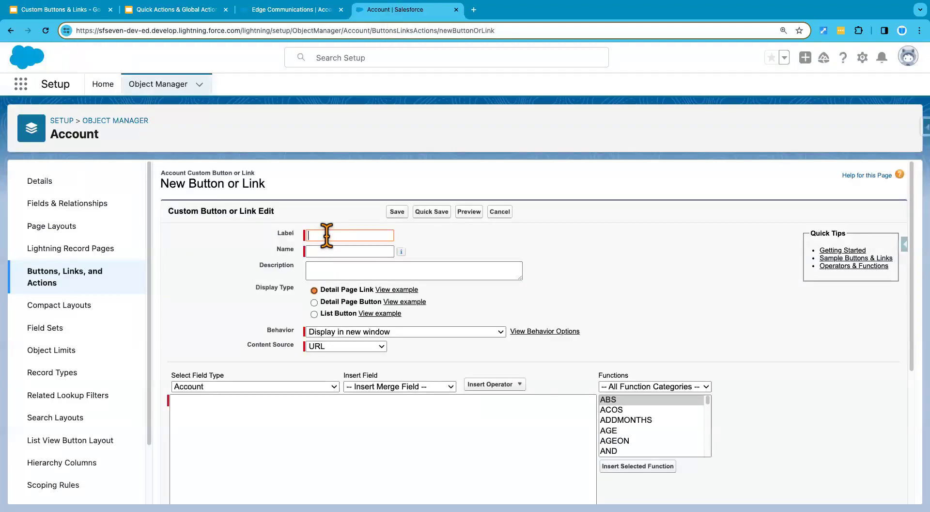
Label the new button Lookup Account, with the name Lookup_Account, and set its display type to Detail Page Button
text(Lookup Account)
click(329, 250)
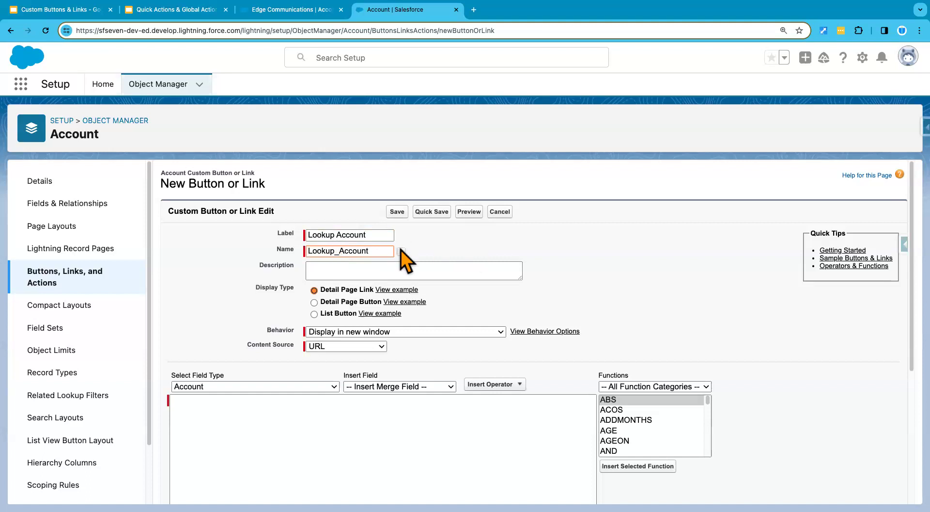
click(470, 236)
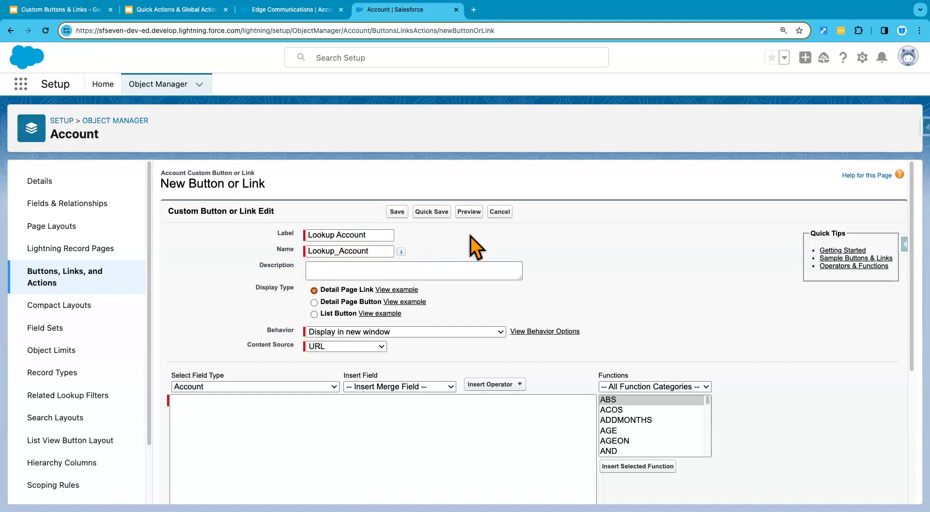
click(342, 304)
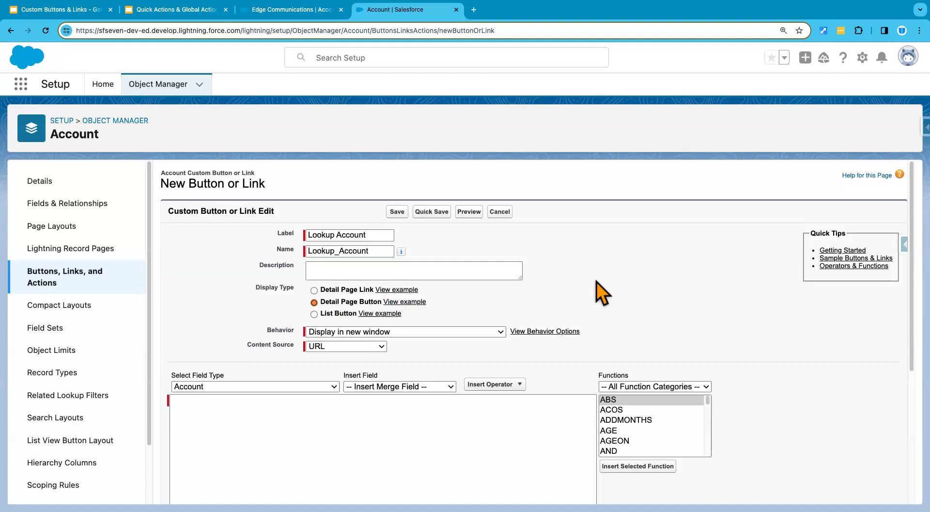
Review the new button's URL settings and the account name on the Edge Communications record
scroll(596, 288, down, 2)
click(251, 374)
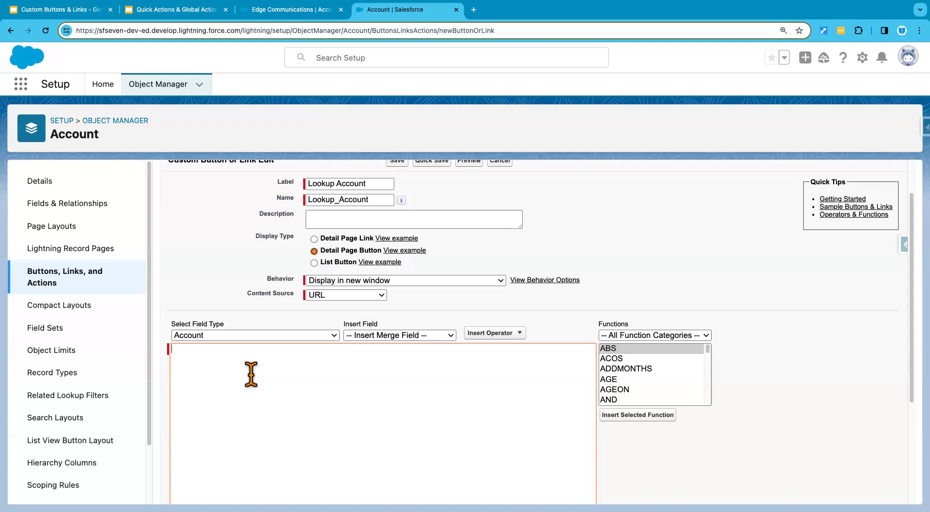
scroll(251, 374, up, 2)
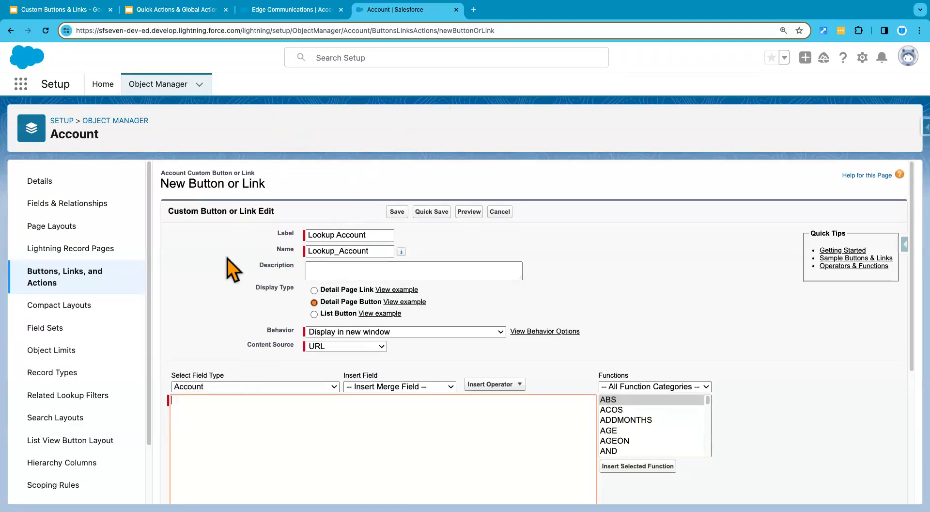
click(302, 9)
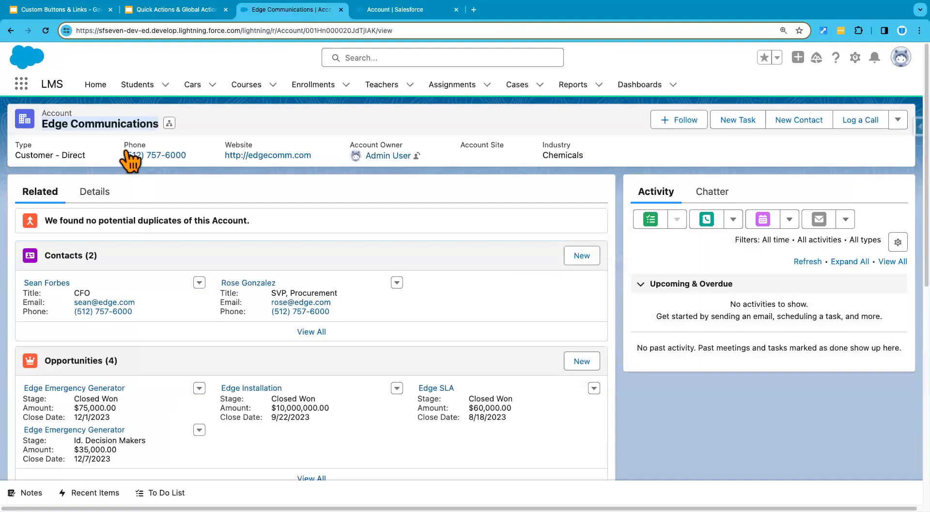
click(112, 127)
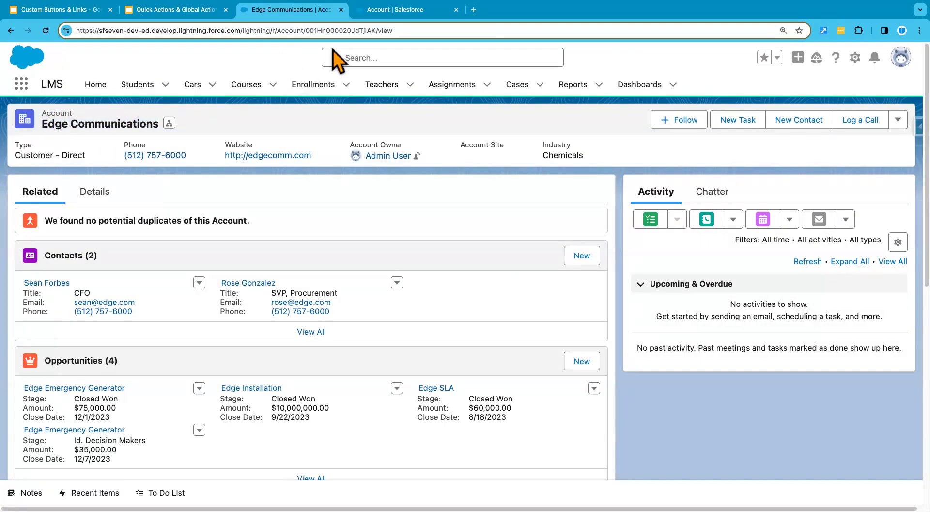
Search Google for amazon in a new browser tab and examine where the search term sits in the results URL
click(473, 11)
click(397, 33)
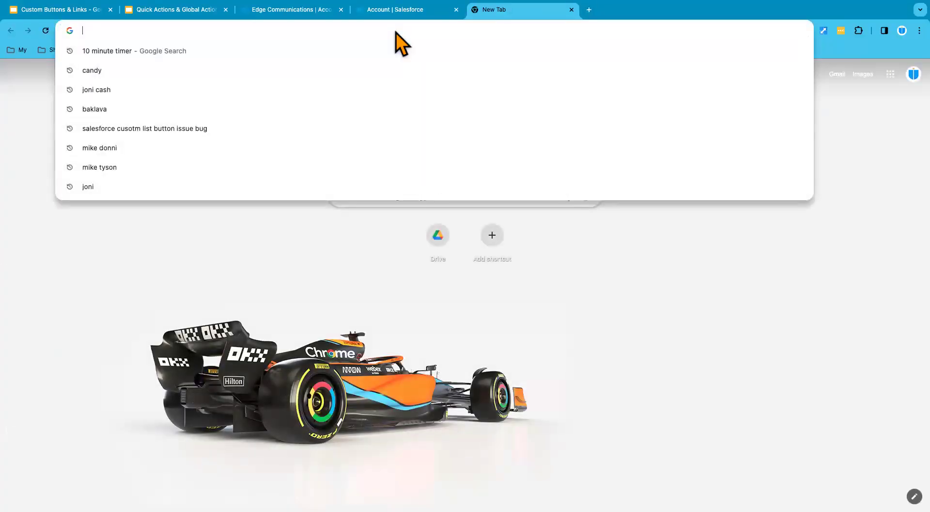
text(a)
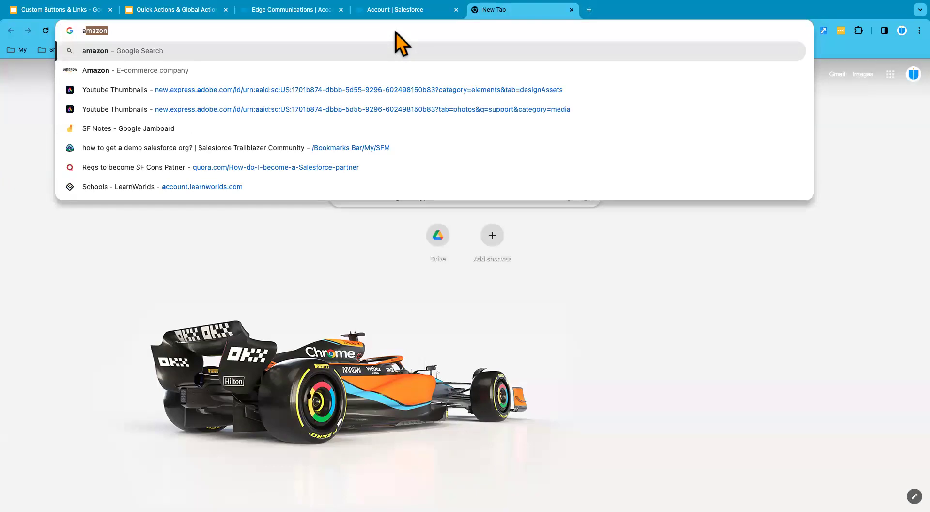
text(mazon)
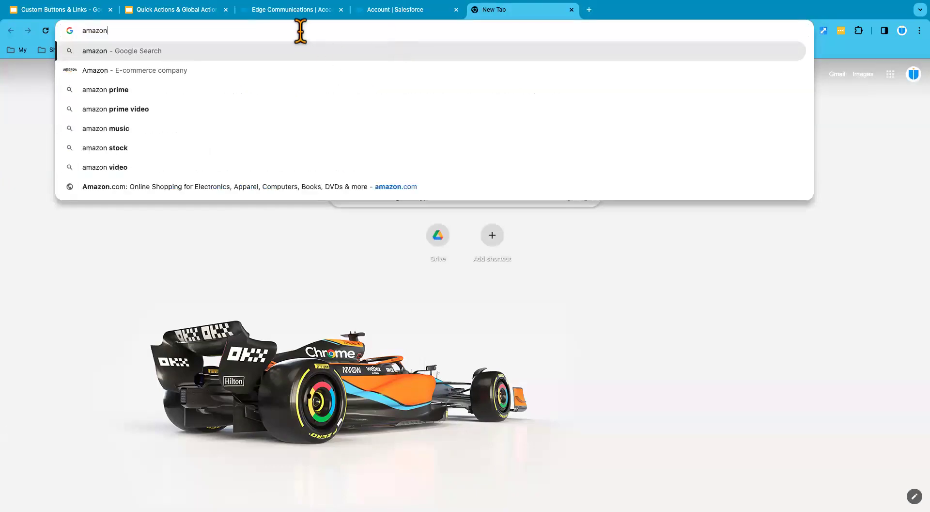
key(Return)
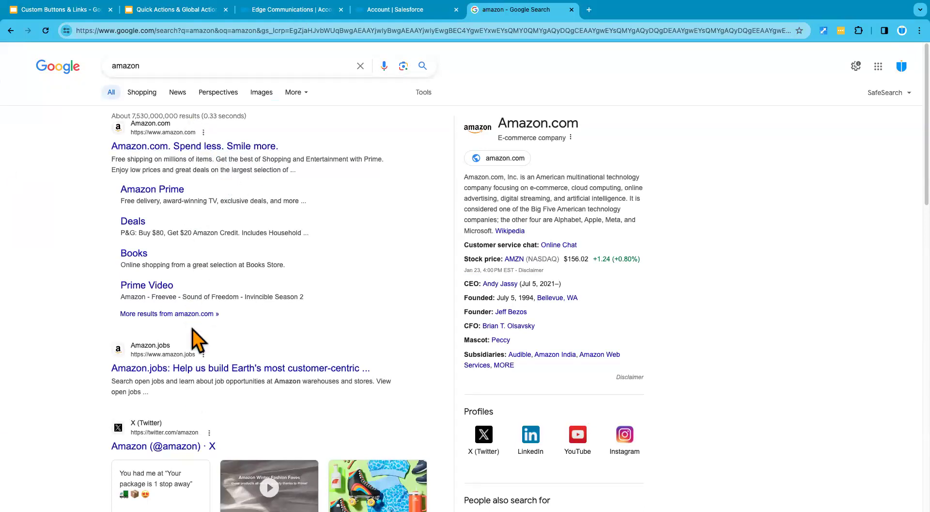
click(216, 31)
click(228, 30)
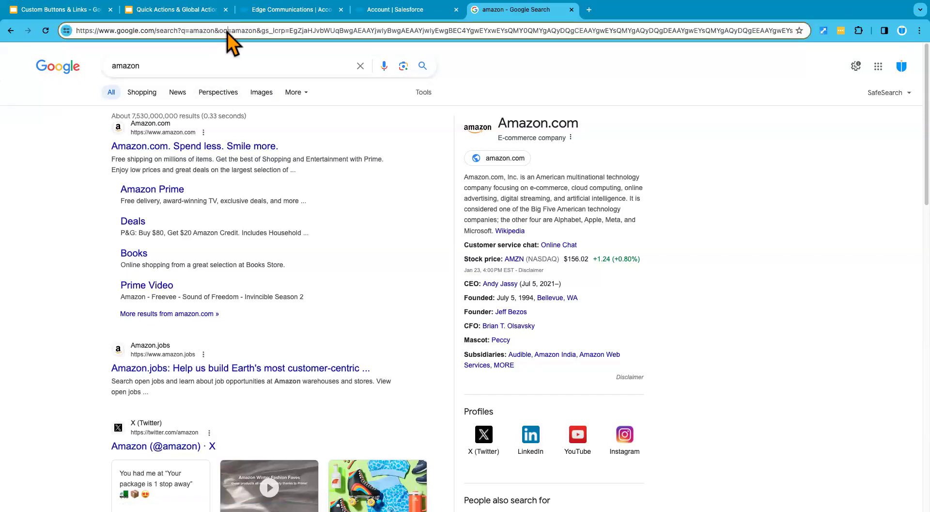
double_click(203, 31)
click(216, 32)
Replace the Google search term with dell and run the search
double_click(164, 66)
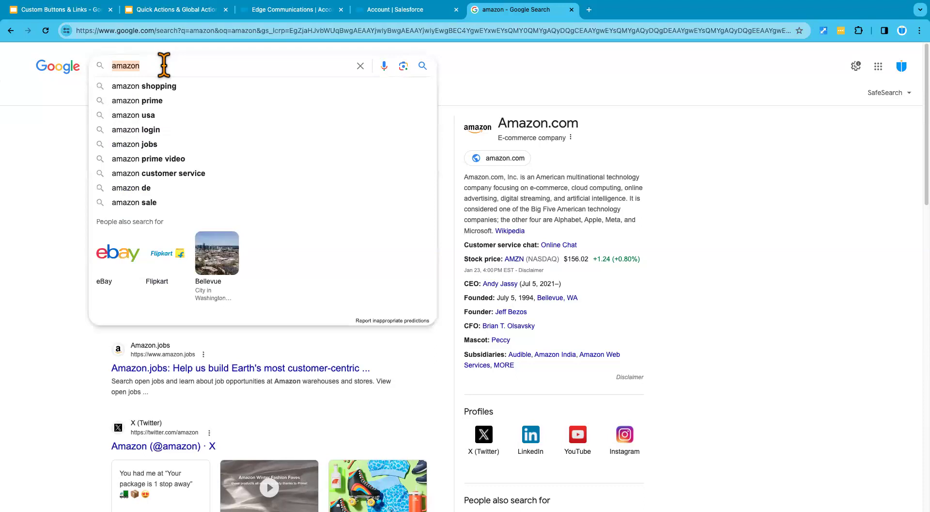
text(dell)
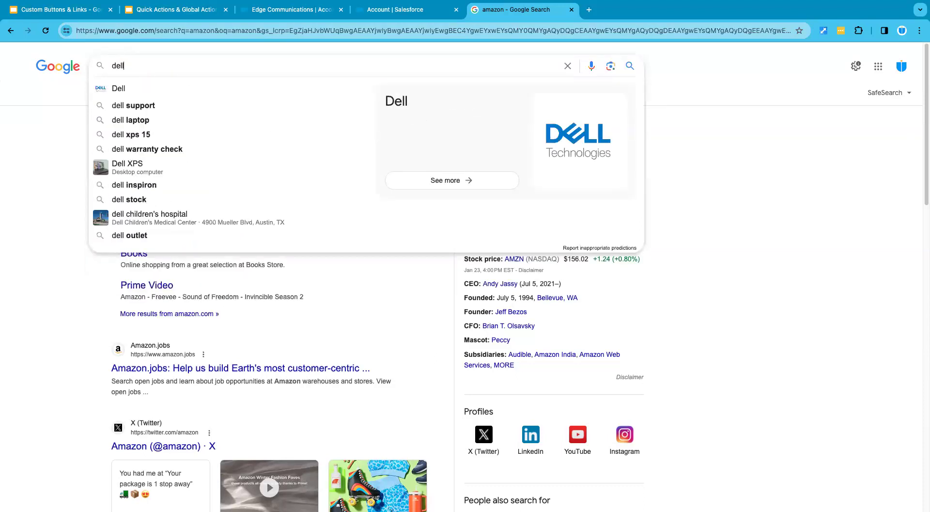
key(Return)
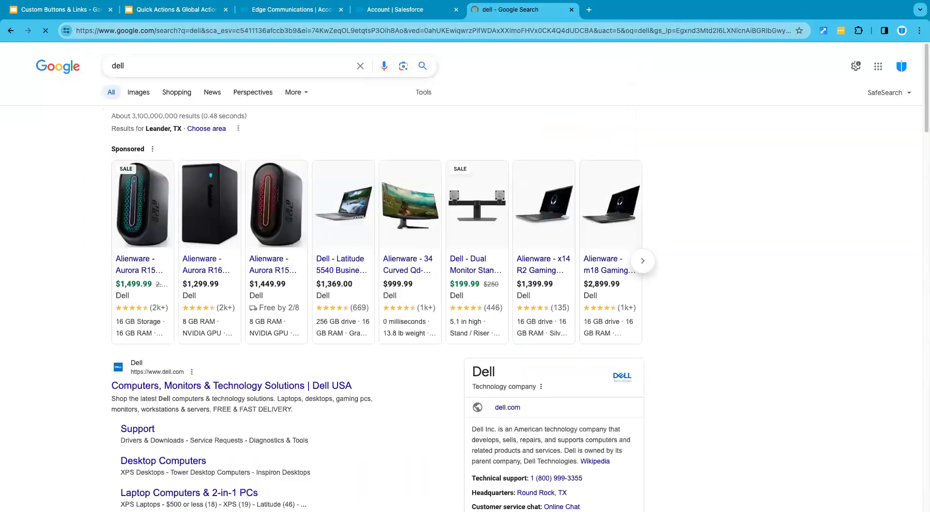
double_click(195, 31)
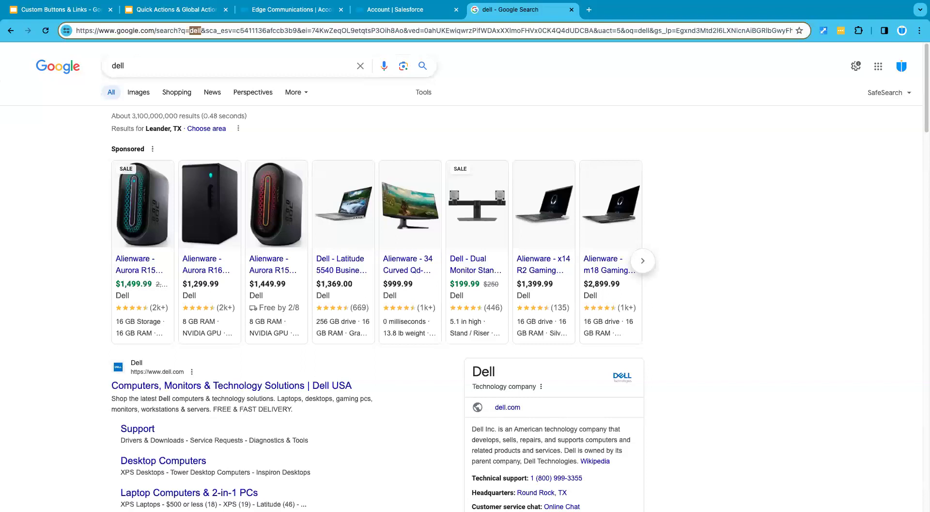
click(218, 31)
drag(201, 30, 76, 31)
key(super+c)
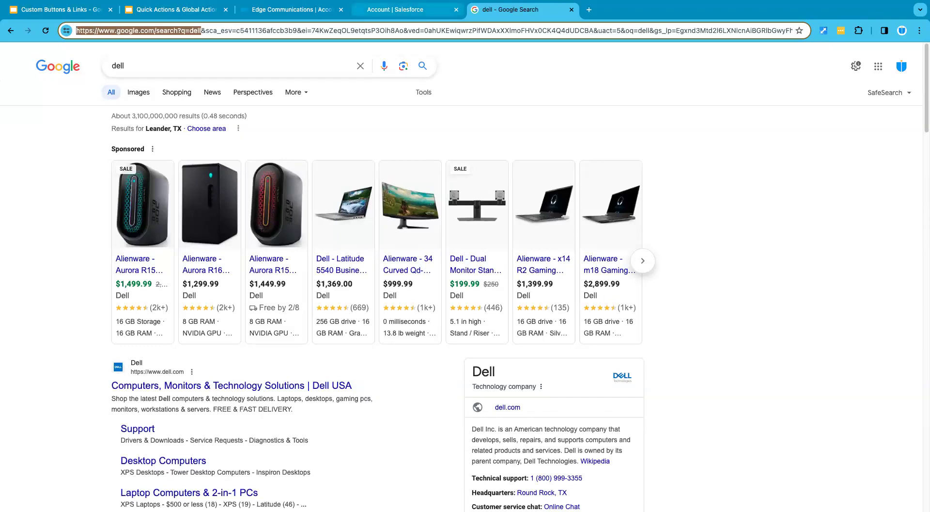
click(395, 10)
key(super+v)
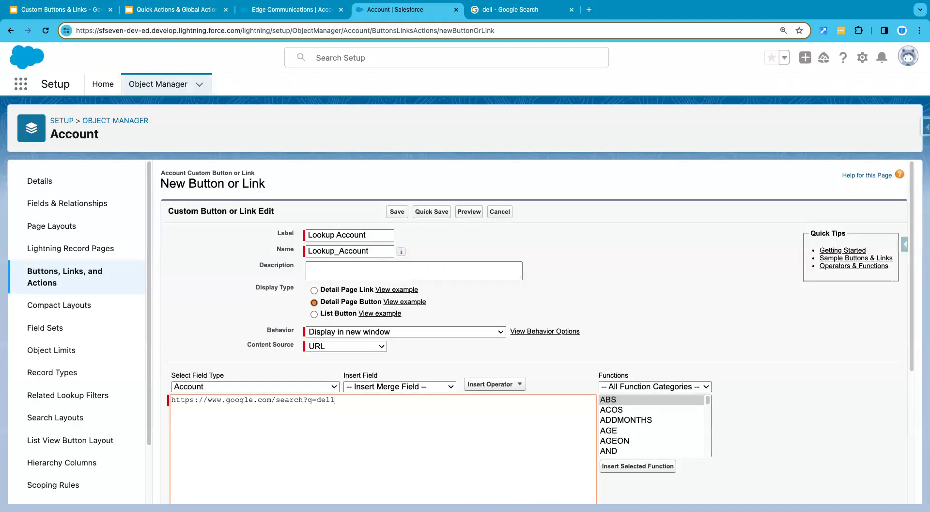
Replace dell at the end of the button's URL with the Account Name merge field, {!Account.Name}
key(alt+shift+Left)
click(336, 400)
double_click(326, 400)
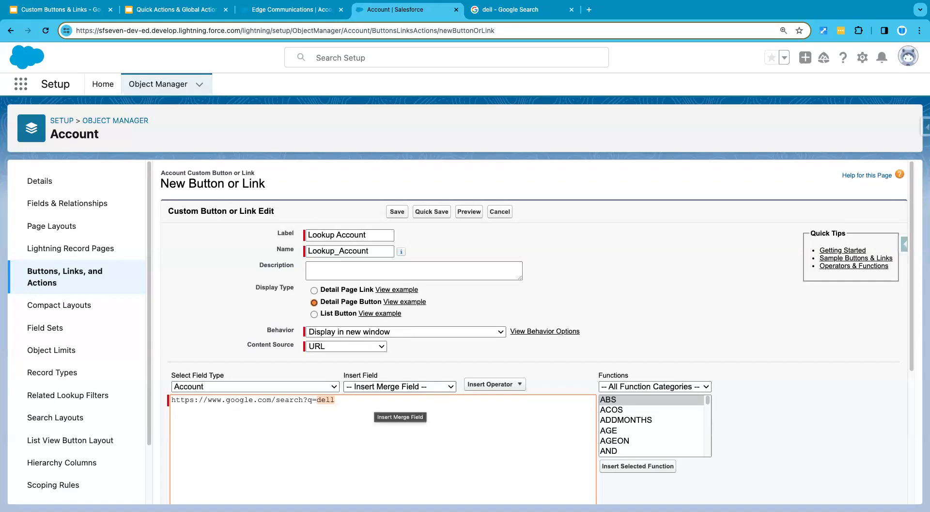
click(400, 386)
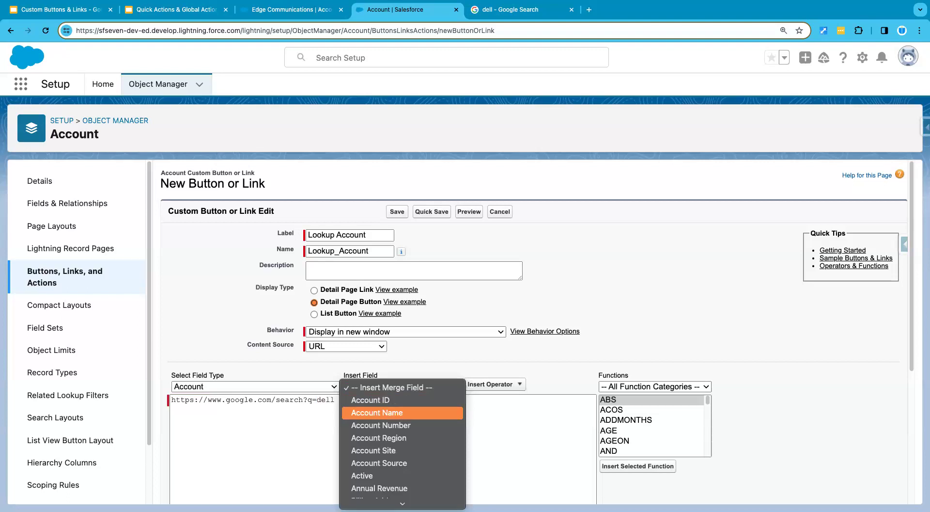
key(Return)
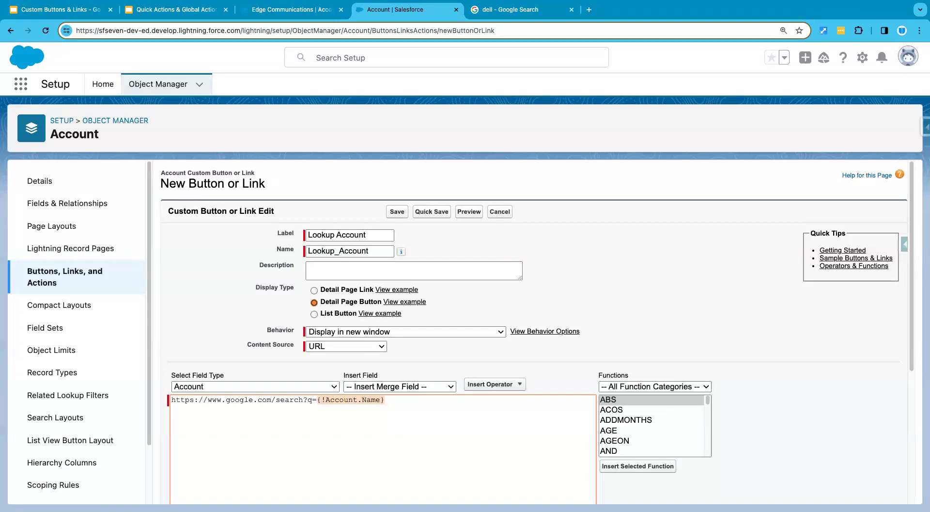
click(386, 400)
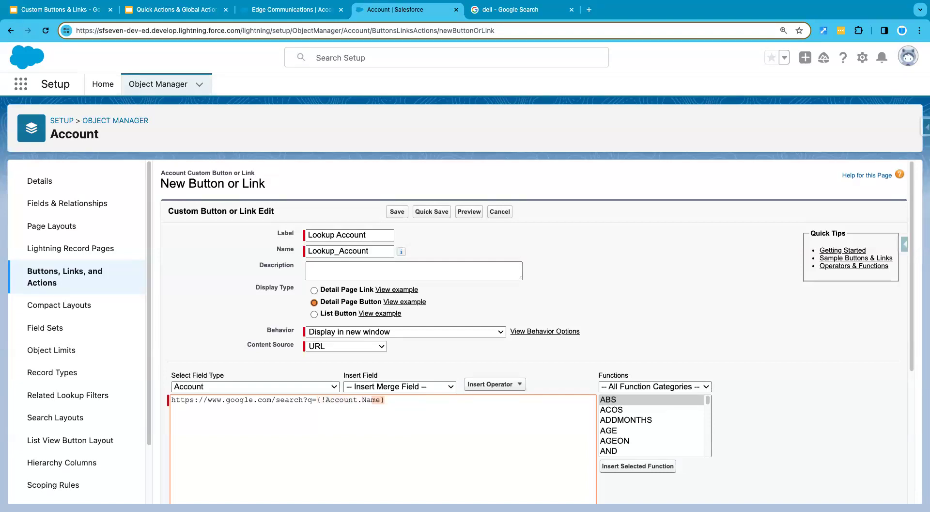
drag(381, 399, 322, 399)
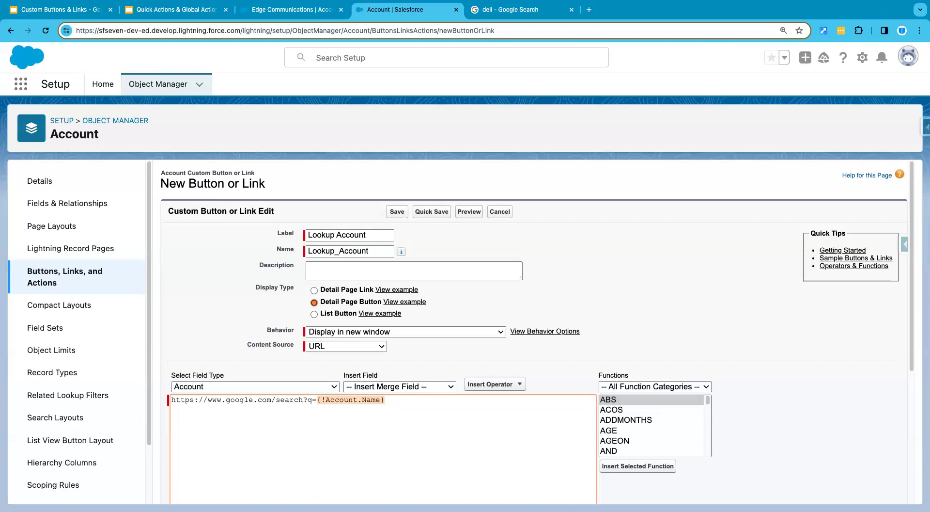
Check the syntax of the button's URL formula and save the Lookup Account button
scroll(538, 330, down, 5)
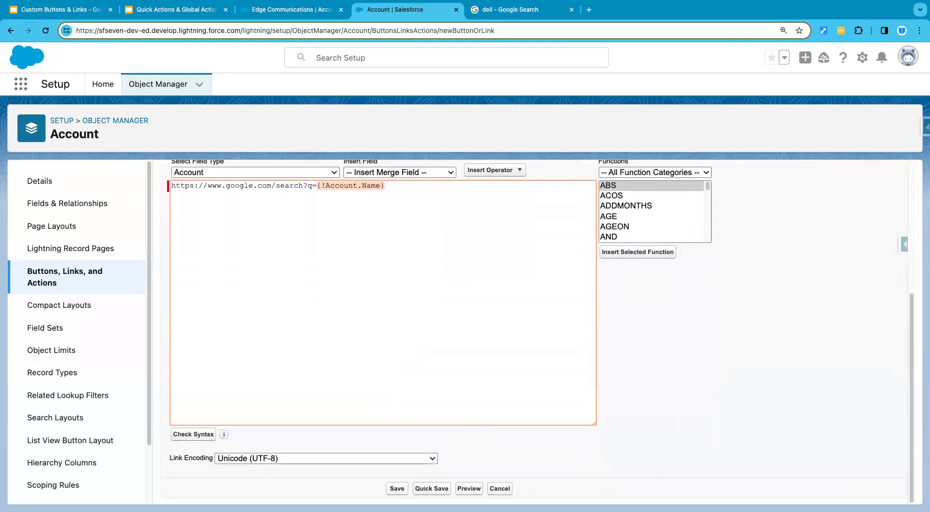
click(194, 433)
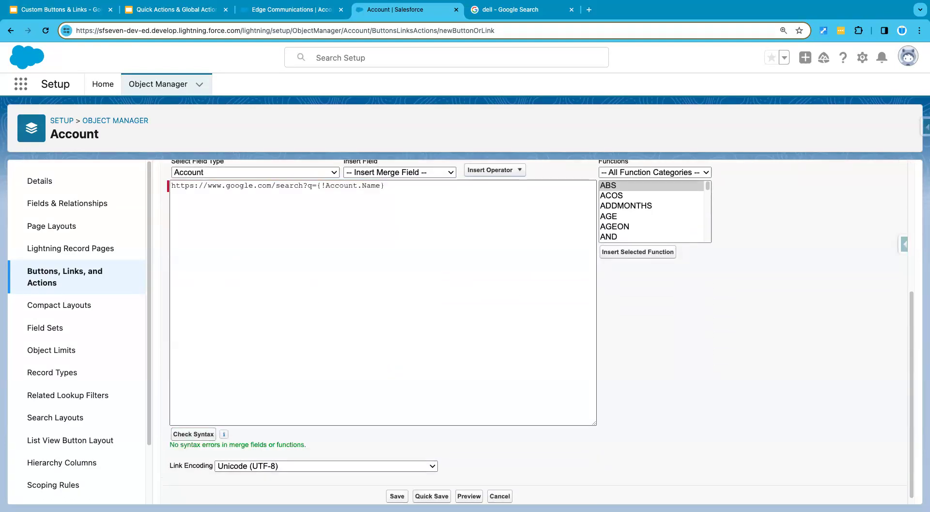
scroll(537, 329, up, 2)
scroll(533, 330, down, 2)
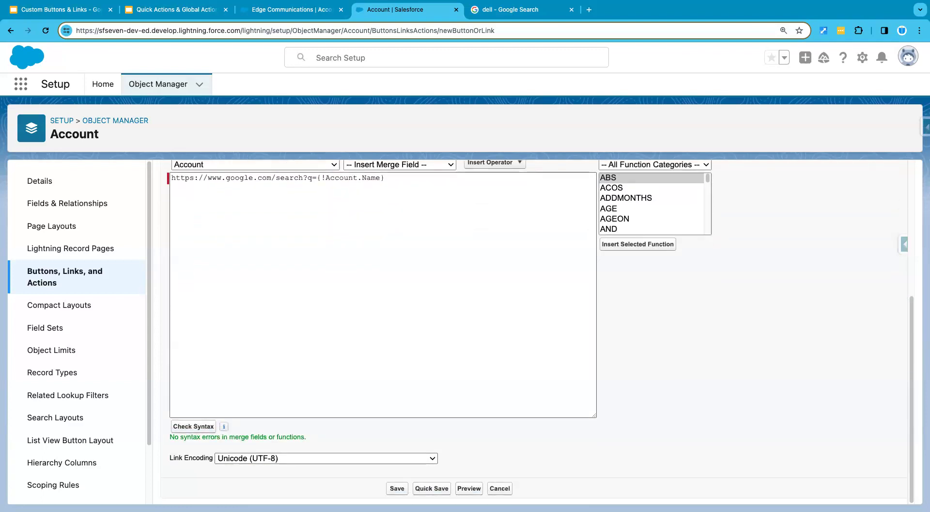
click(397, 488)
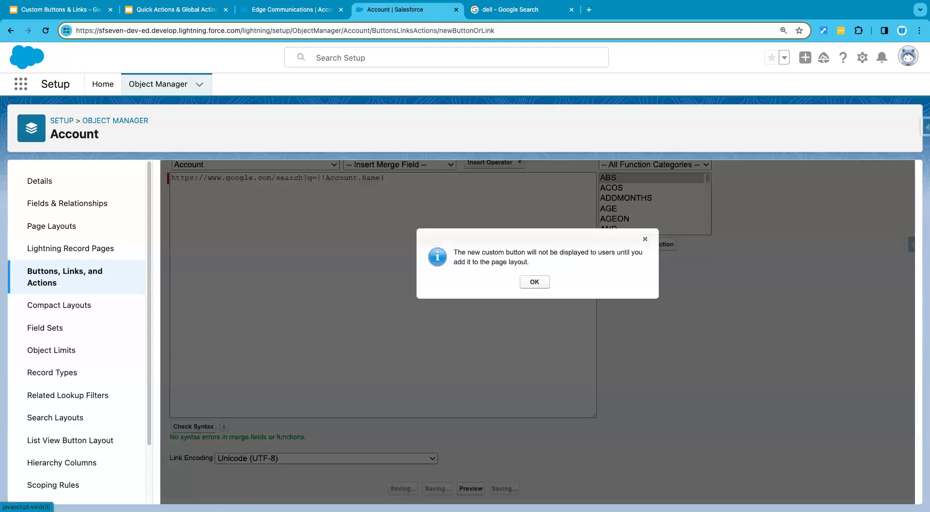
click(534, 282)
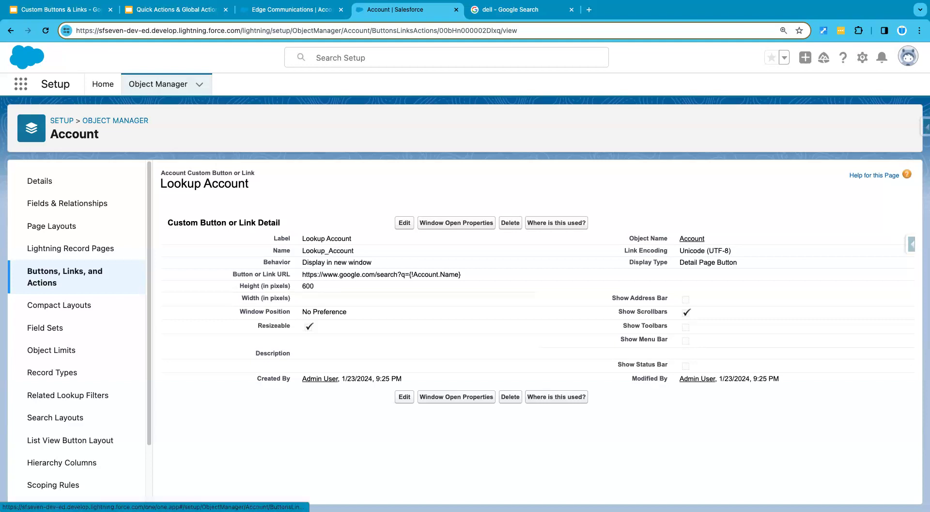
Add Lookup Account after Post in the Account Layout's Salesforce Mobile and Lightning Experience Actions and quick-save the layout
click(52, 226)
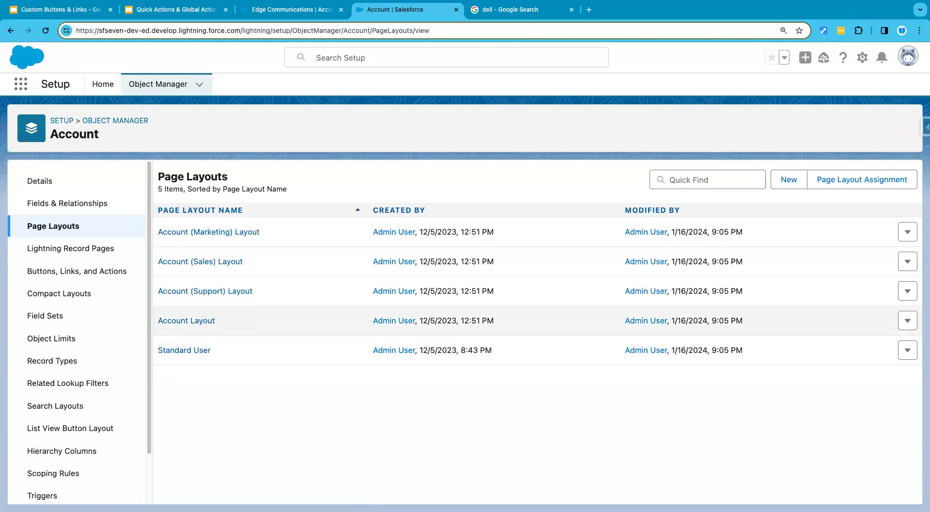
click(186, 321)
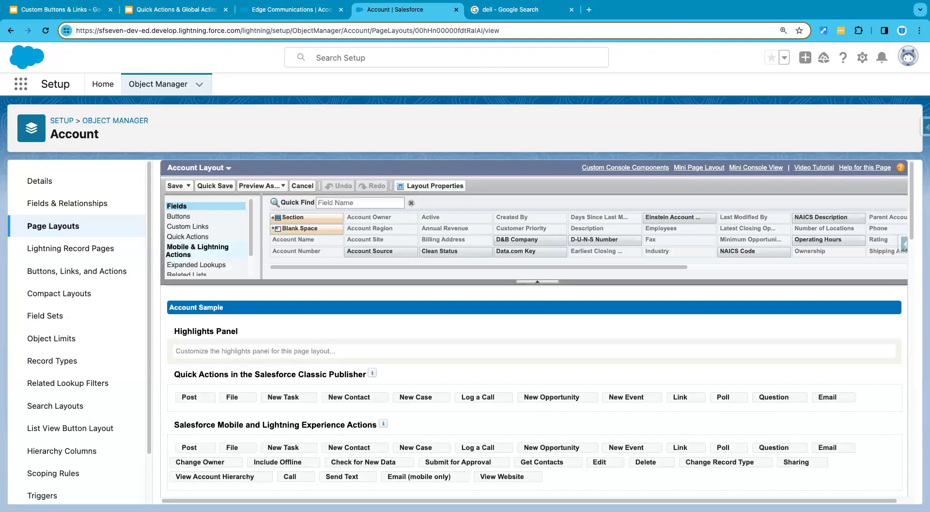
click(198, 250)
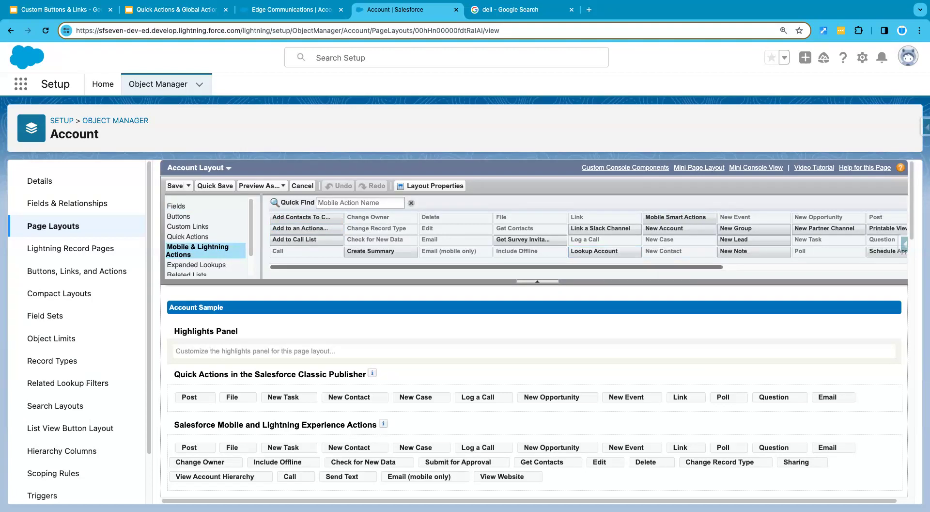
drag(605, 252, 243, 449)
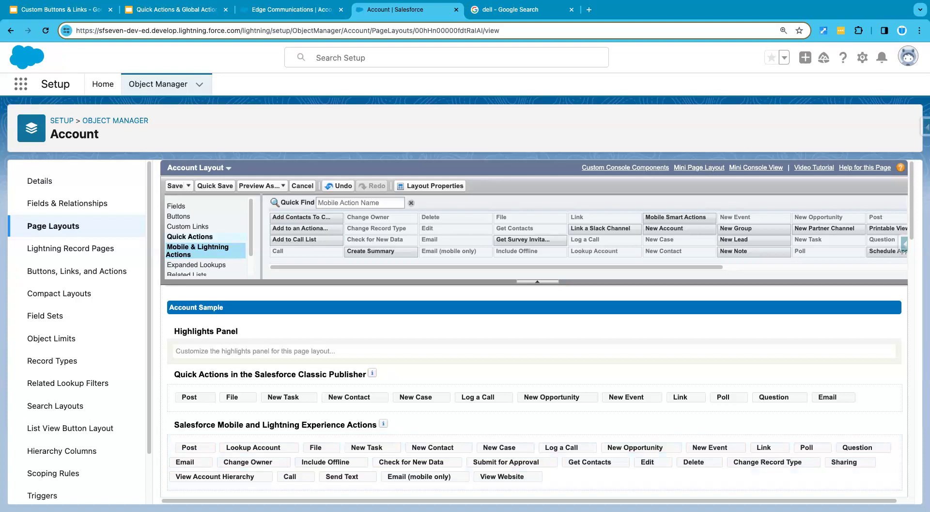
click(215, 186)
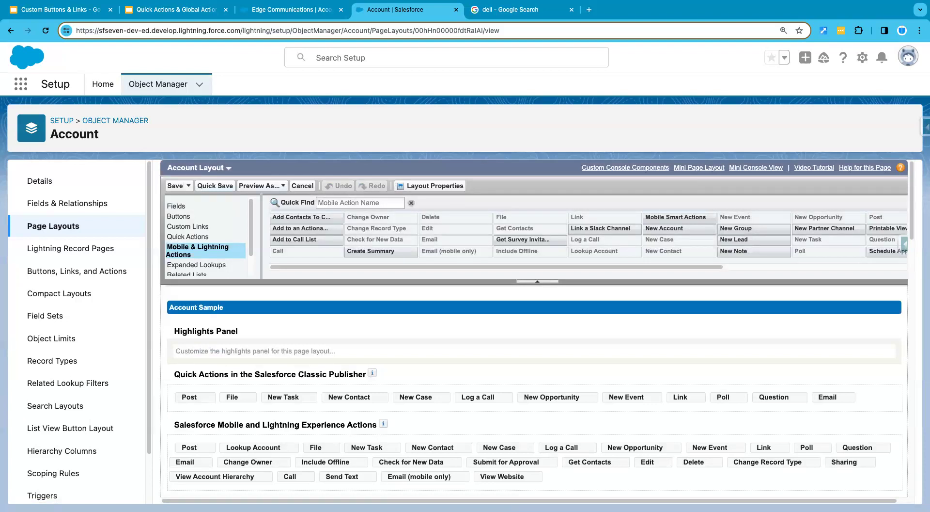
Reload the Edge Communications record and set the display density to Compact
click(292, 9)
click(45, 31)
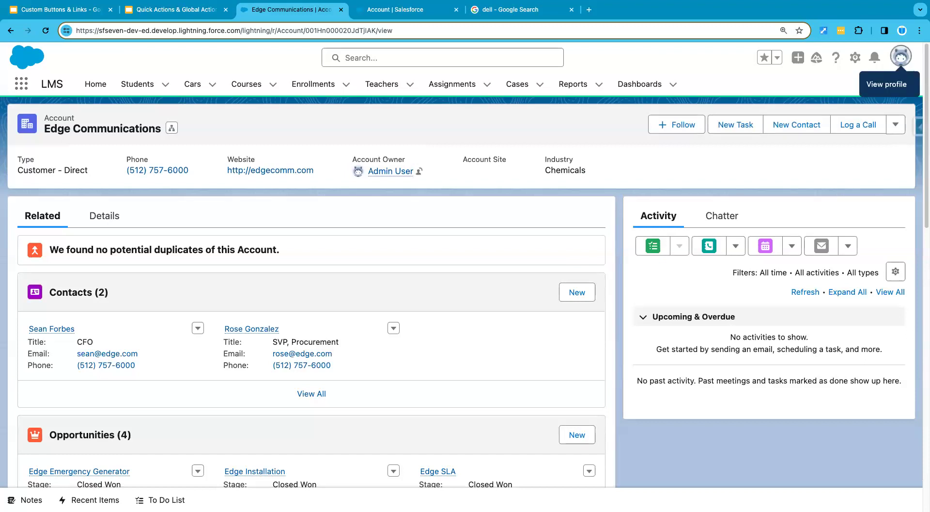
click(901, 57)
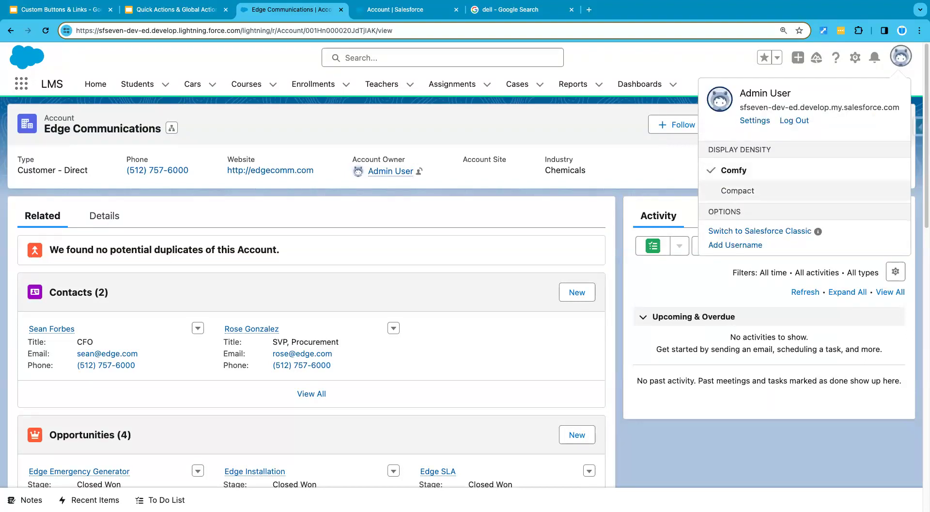
click(738, 191)
click(615, 301)
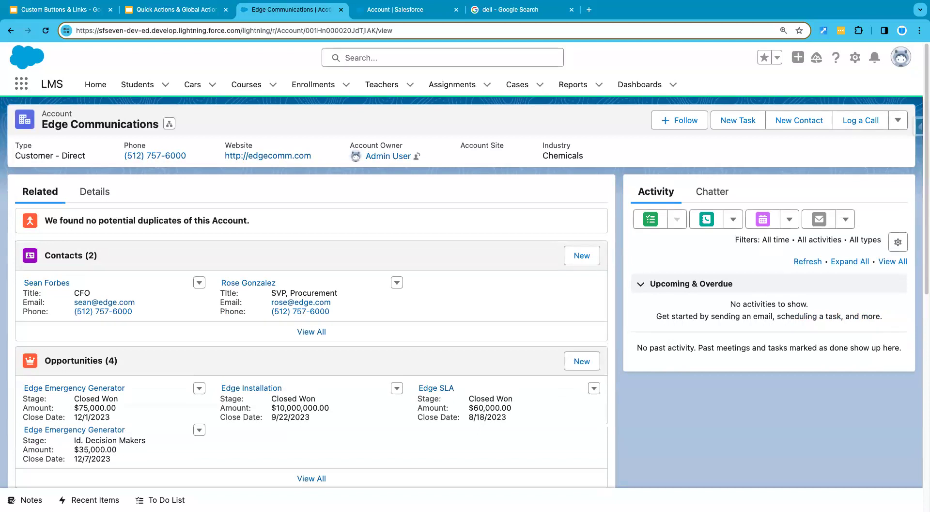
Check the Edge Communications record's additional actions for Lookup Account and open its record page for editing
click(898, 120)
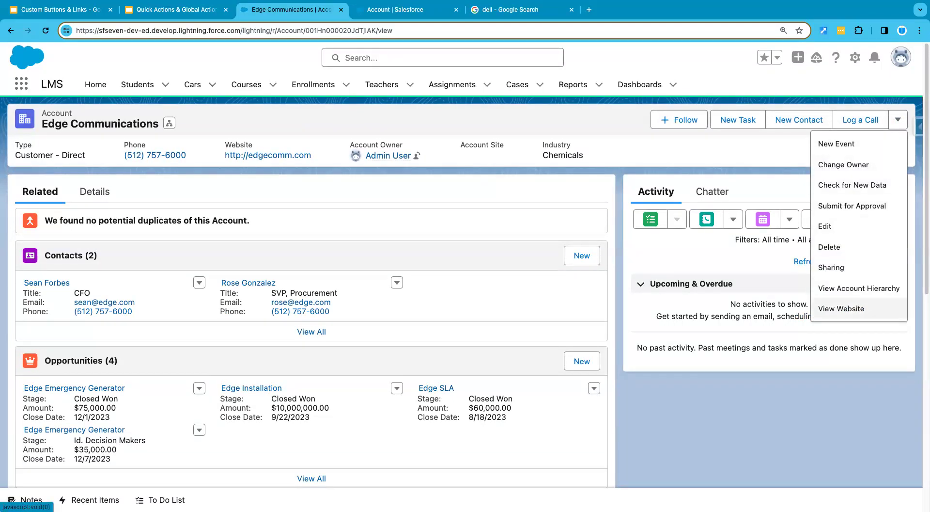
click(842, 309)
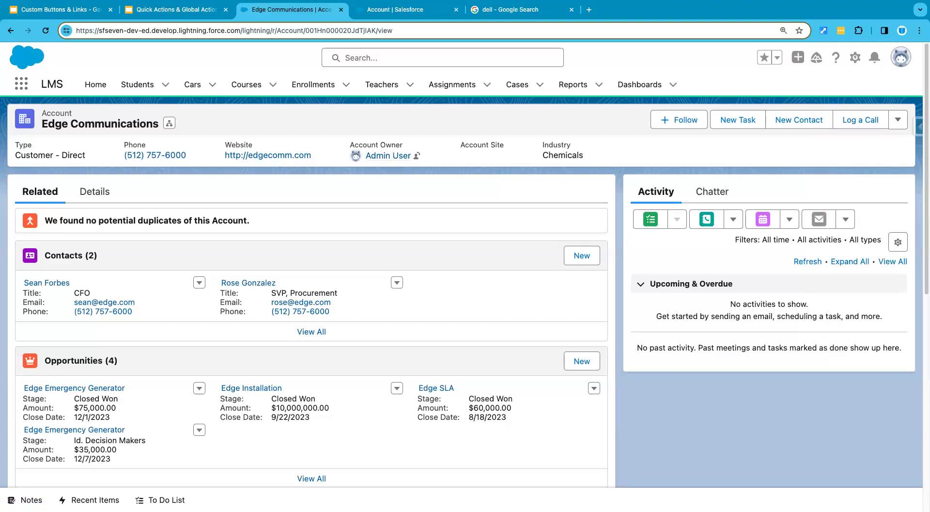
click(855, 57)
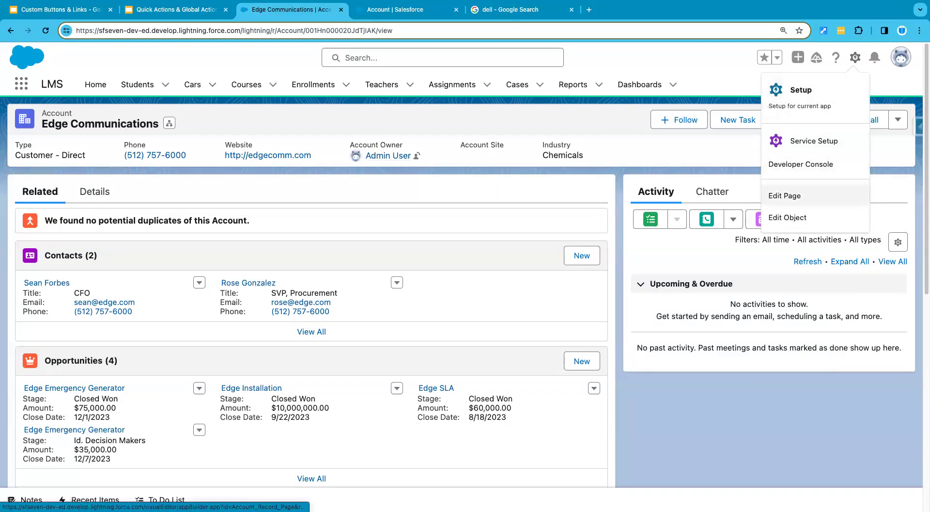
click(785, 196)
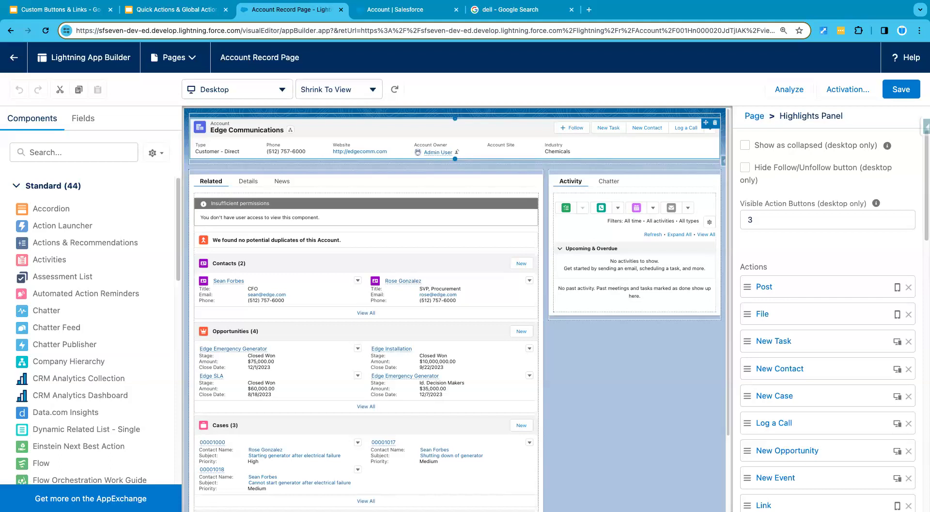
Add the Lookup Account custom button to the Highlights Panel's actions without a visibility filter
scroll(828, 320, down, 5)
scroll(829, 320, down, 6)
scroll(828, 320, down, 6)
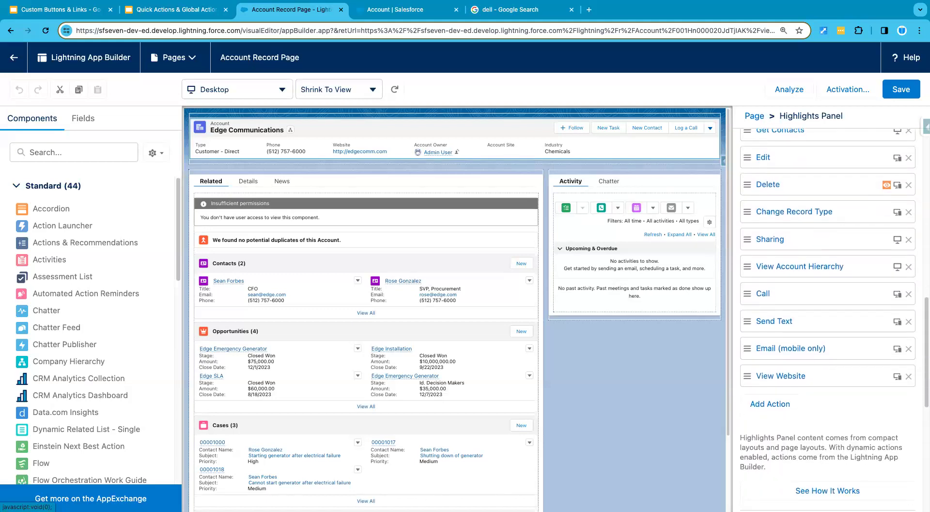
scroll(828, 320, up, 10)
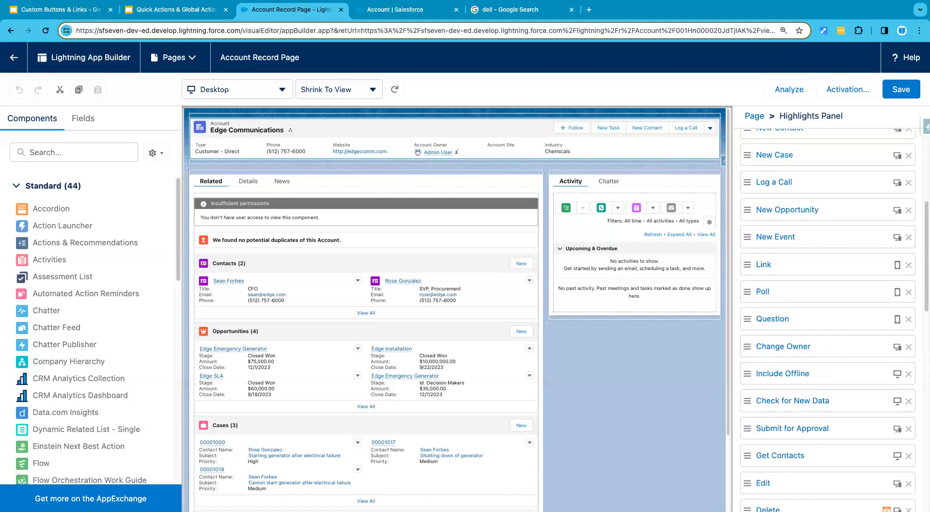
scroll(797, 238, up, 2)
scroll(797, 238, down, 15)
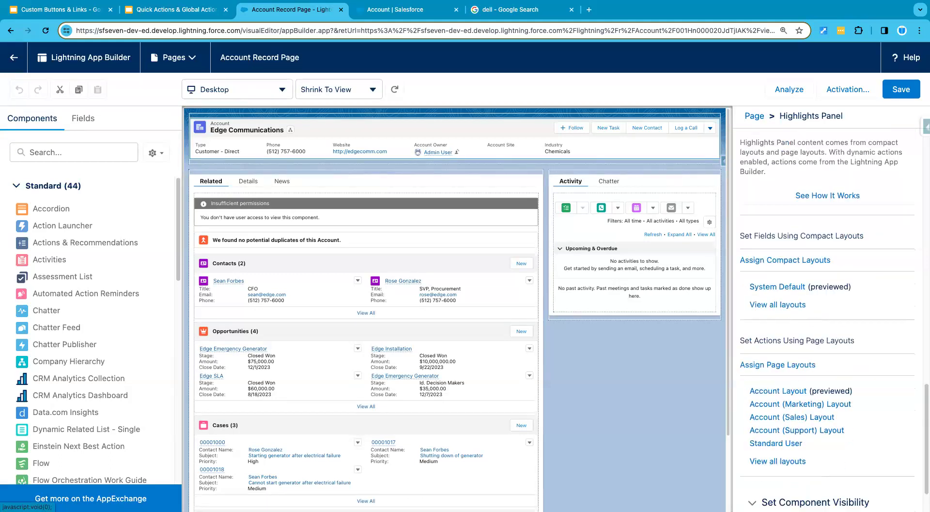
scroll(776, 243, up, 5)
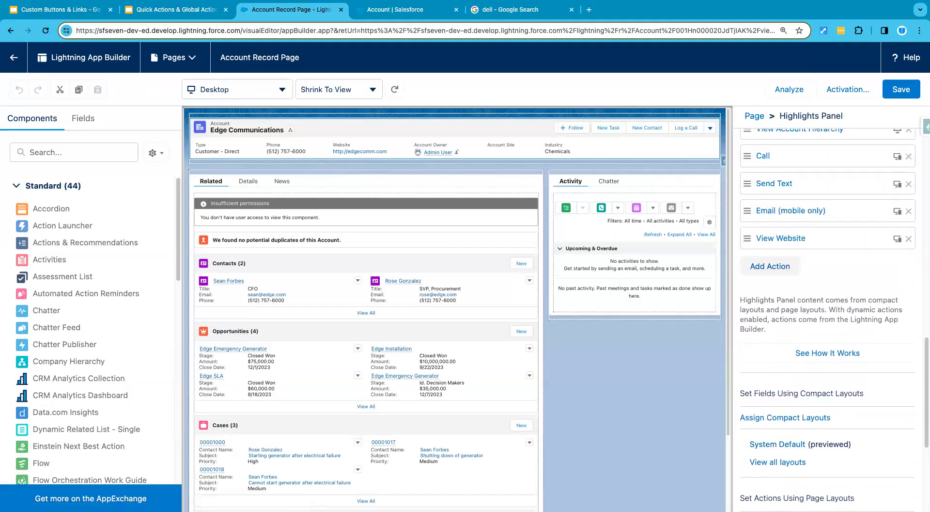
click(770, 266)
click(615, 224)
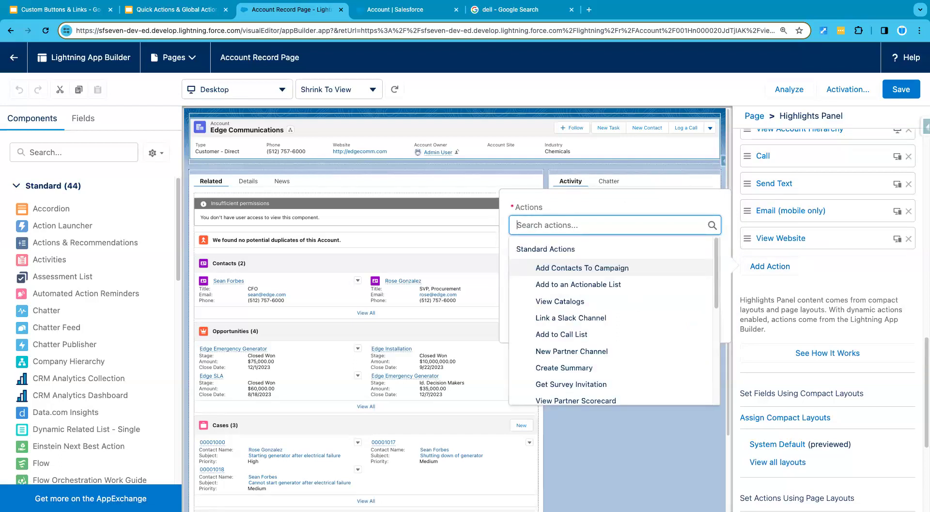
text(loo)
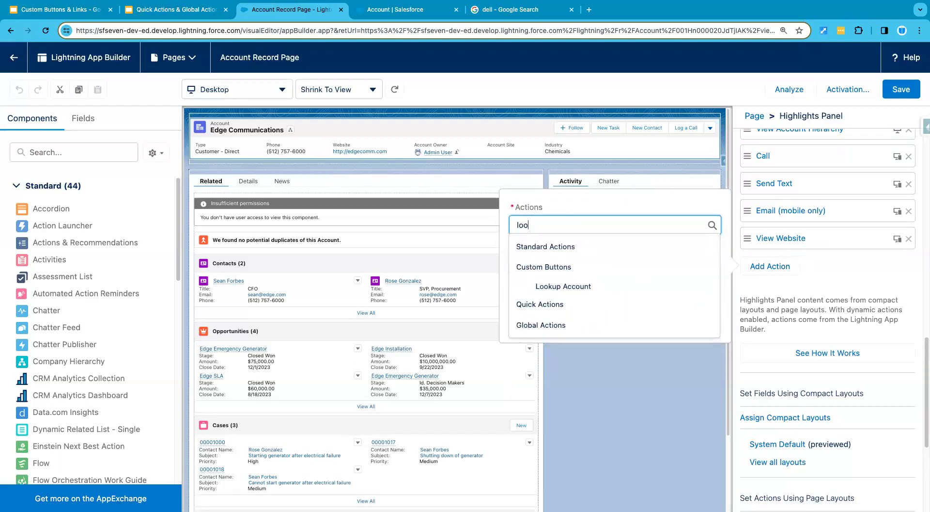
click(577, 290)
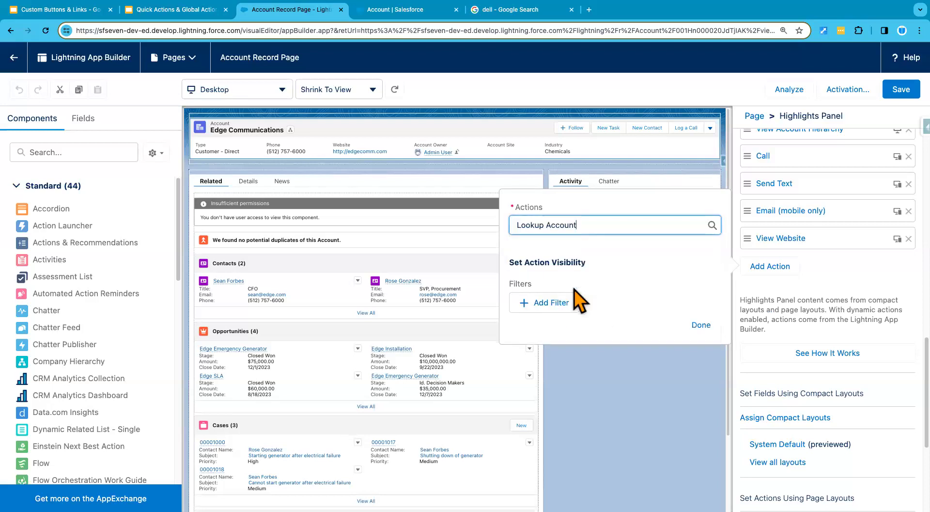
click(696, 324)
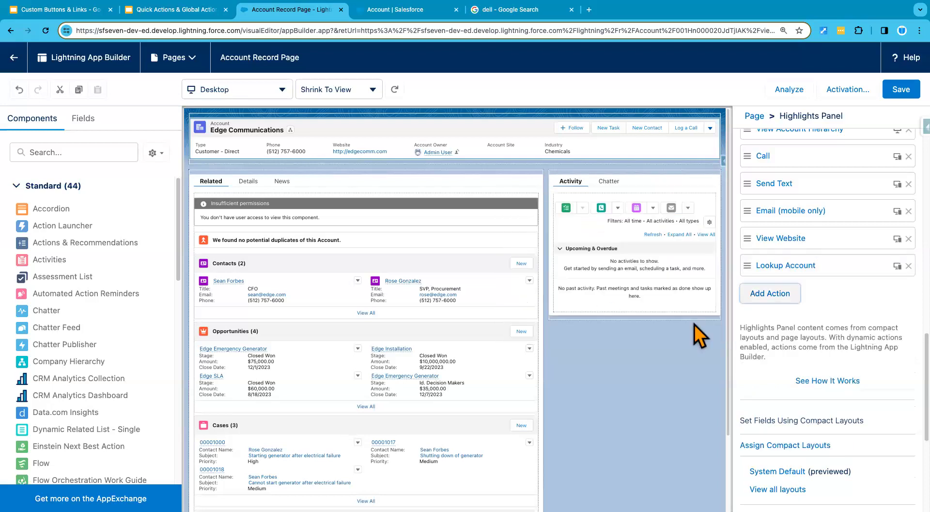
Move Lookup Account up the Highlights Panel's action list to the place between Post and File
scroll(774, 286, up, 5)
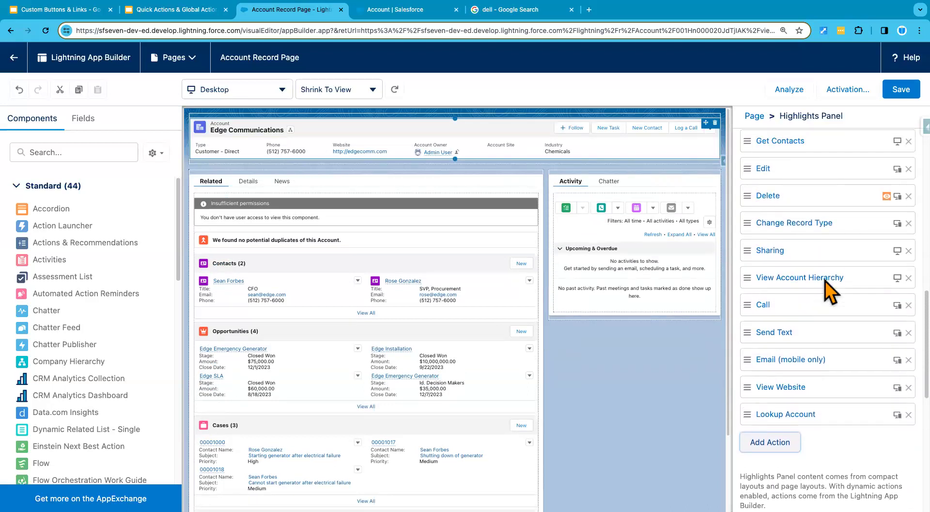
drag(806, 422, 806, 178)
scroll(819, 265, up, 7)
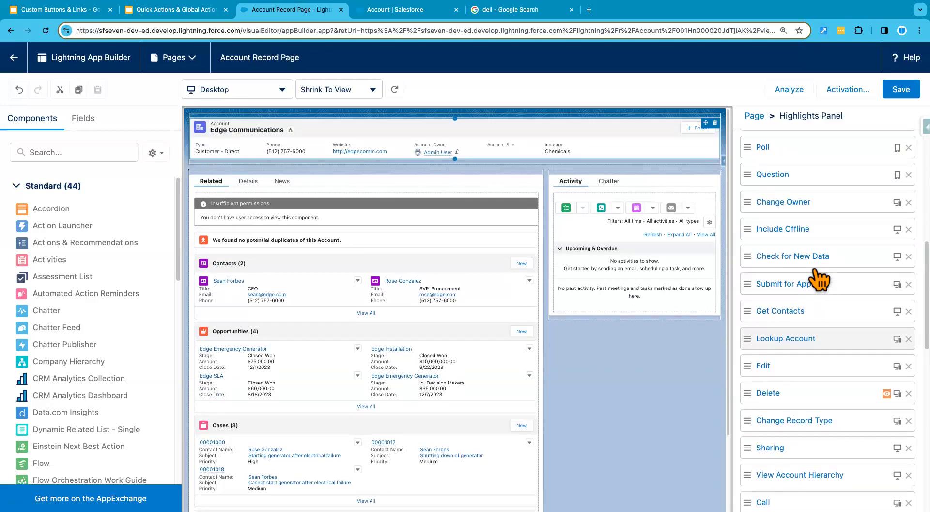
drag(814, 357, 807, 196)
scroll(807, 204, up, 6)
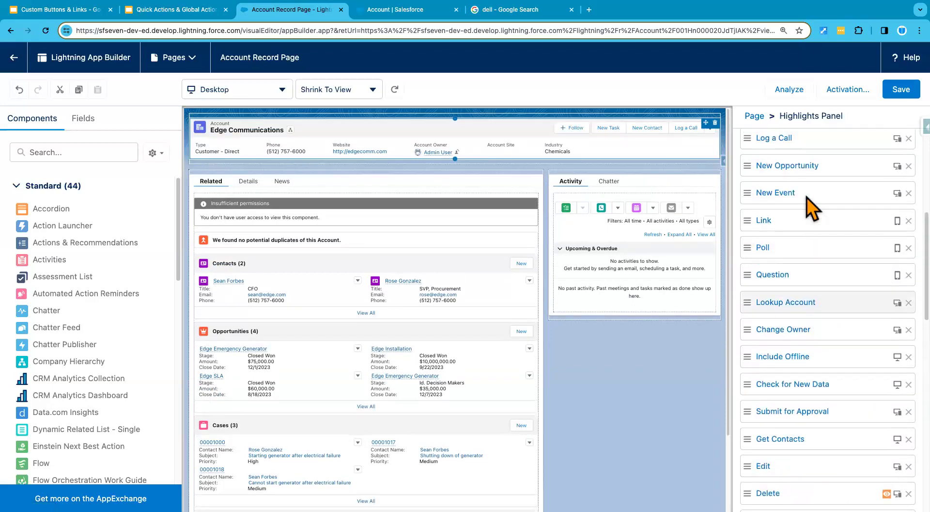
drag(817, 392, 816, 193)
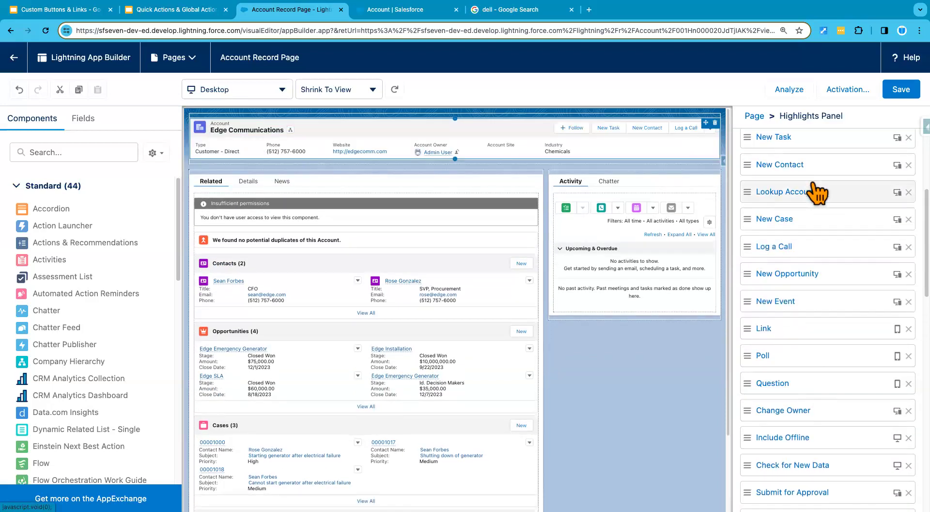
scroll(812, 189, up, 5)
drag(817, 402, 813, 320)
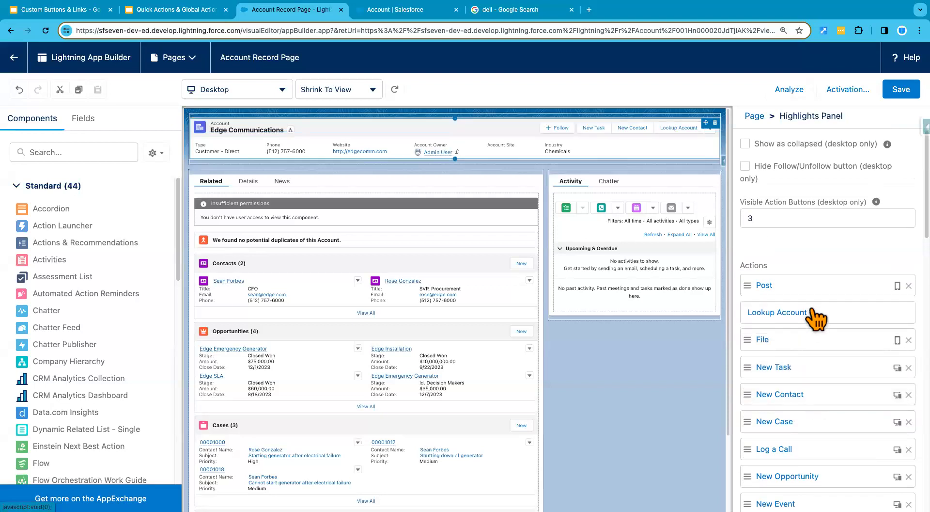
Save the Account Record Page and test Lookup Account on the Edge Communications record, closing the Google results
click(902, 90)
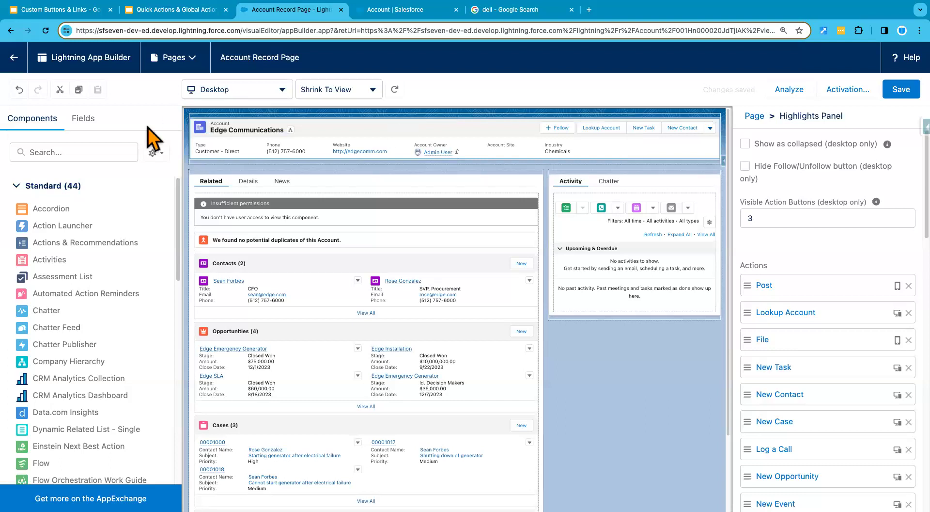
click(14, 58)
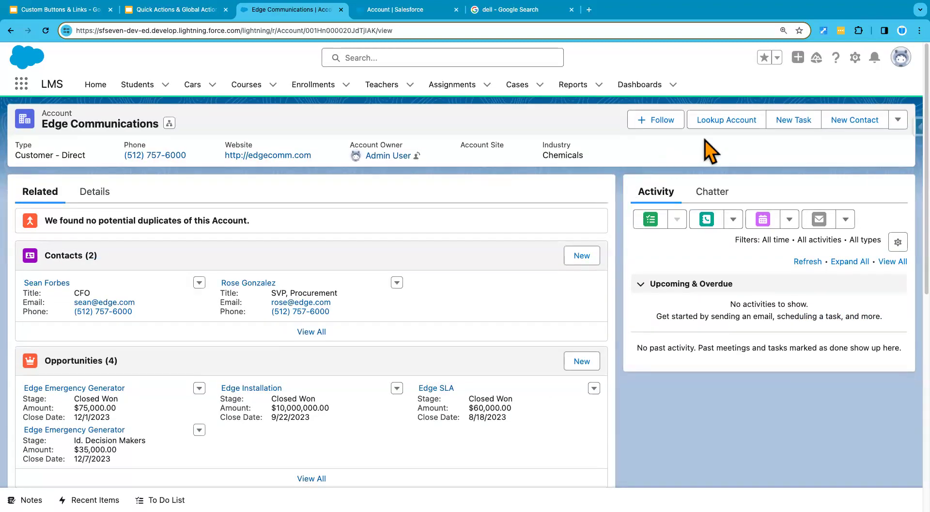
click(728, 122)
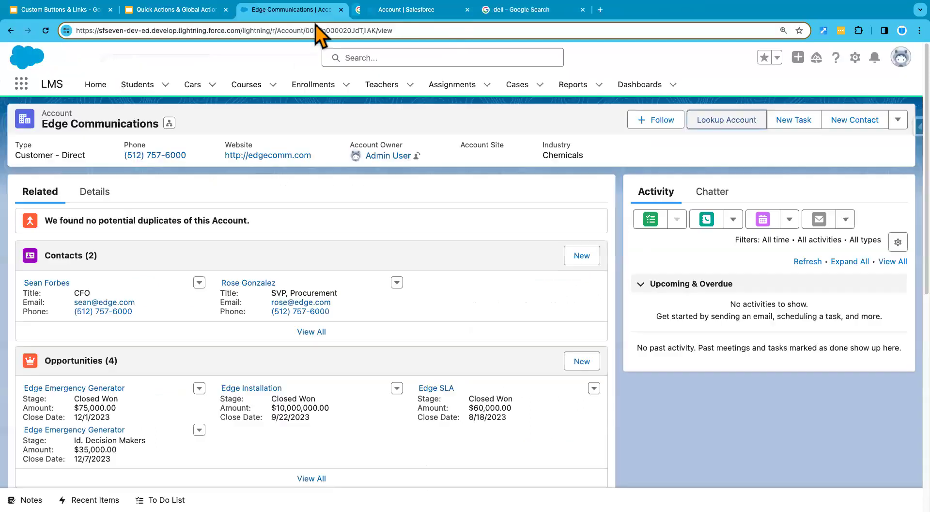
click(456, 10)
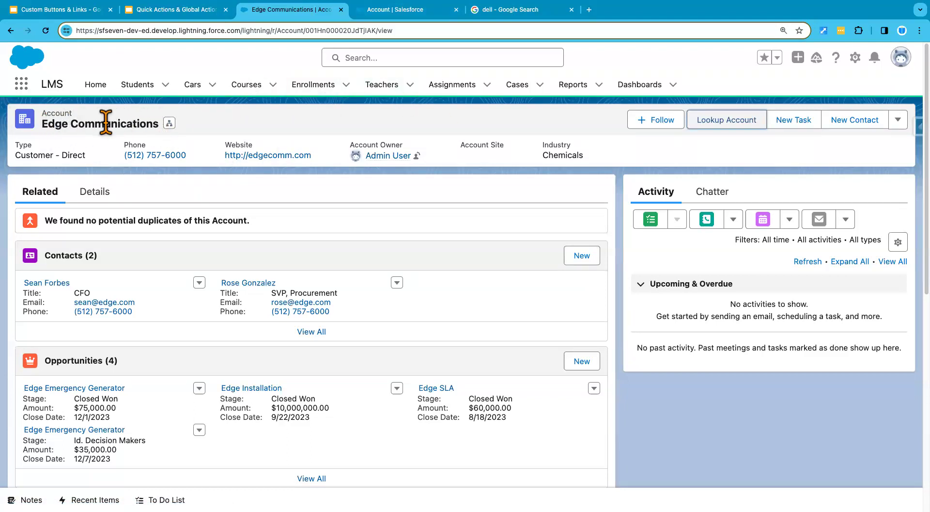
Switch to the Sales app and open the Dickenson plc account from the All Accounts list
click(27, 87)
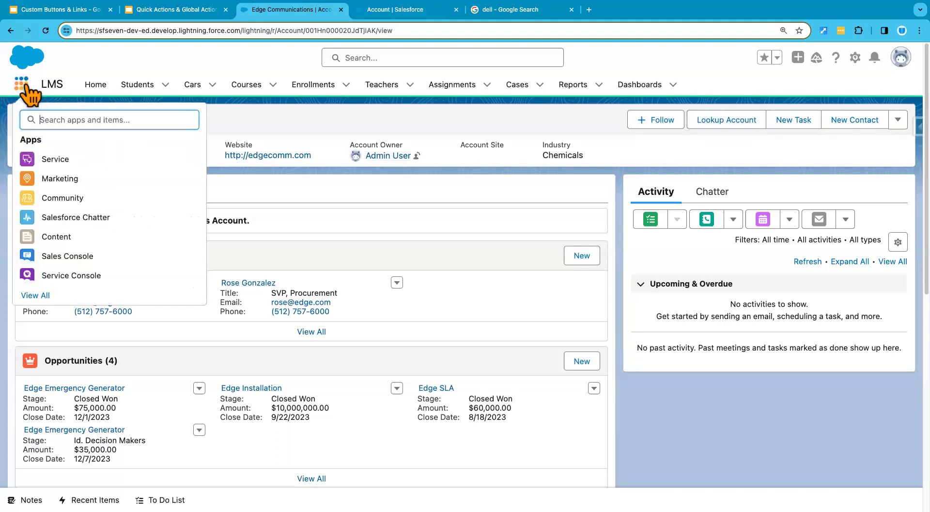
text(sales)
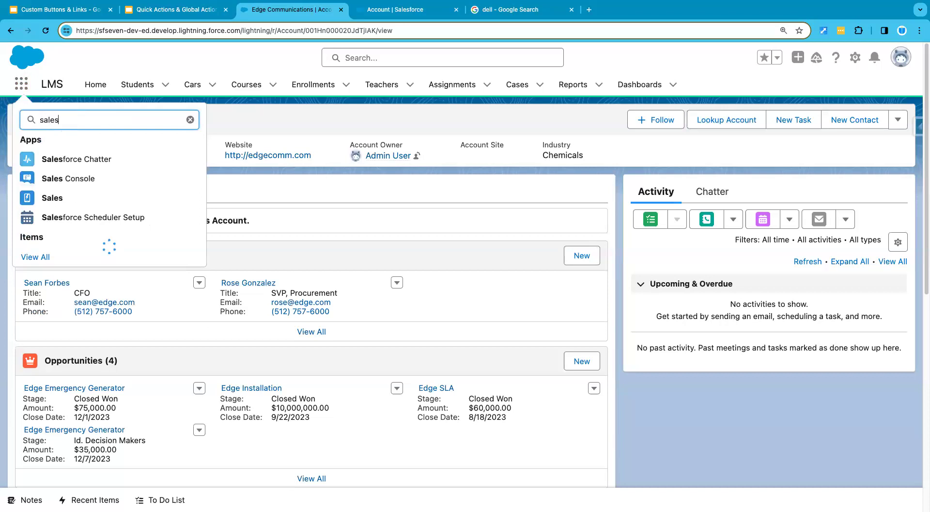
click(53, 198)
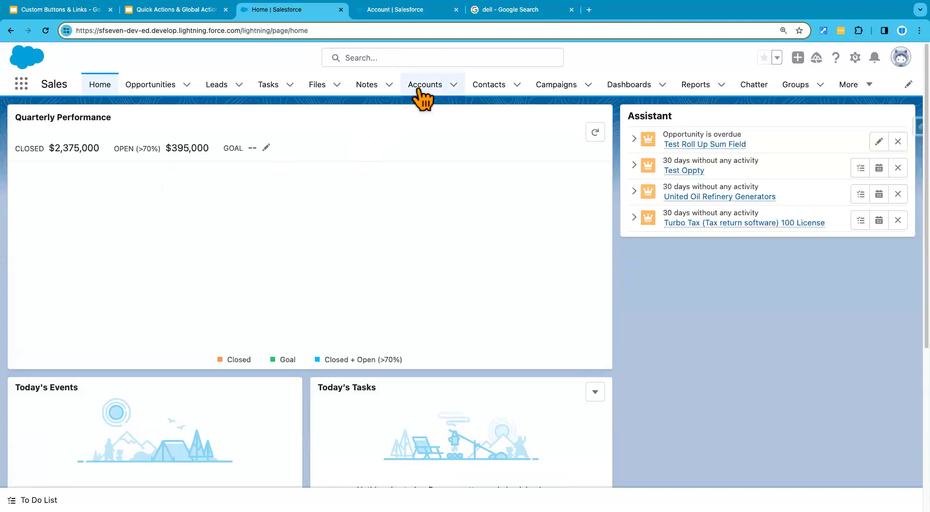
click(425, 85)
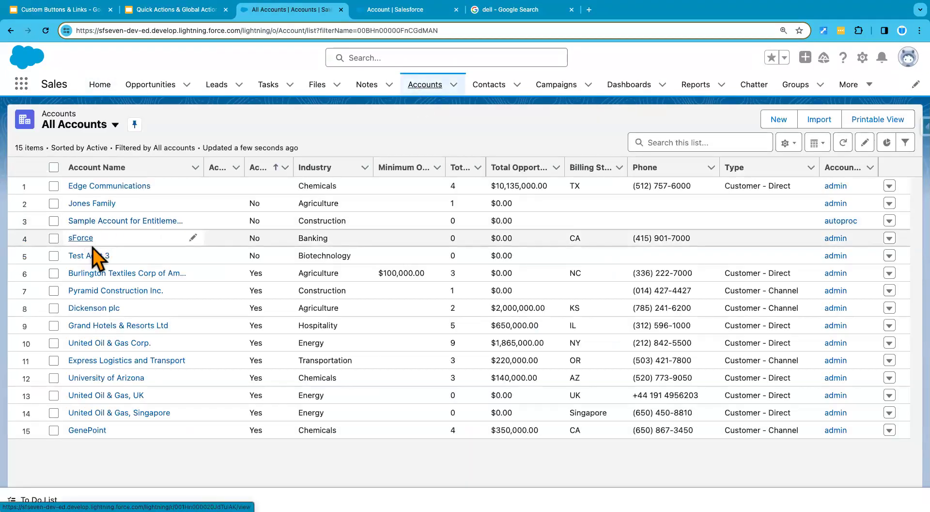
click(93, 308)
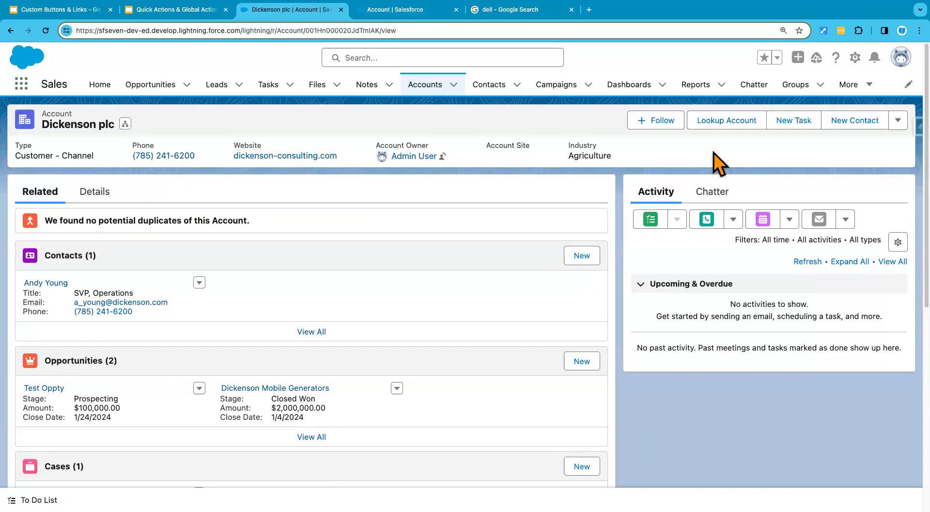
Run Lookup Account on the Dickenson plc record and check the search term passed to Google
click(723, 121)
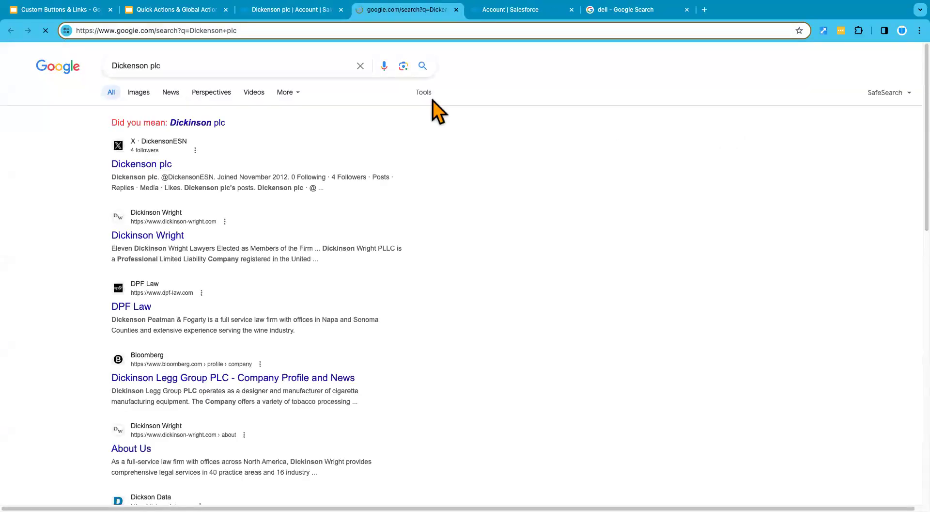
drag(182, 66, 111, 66)
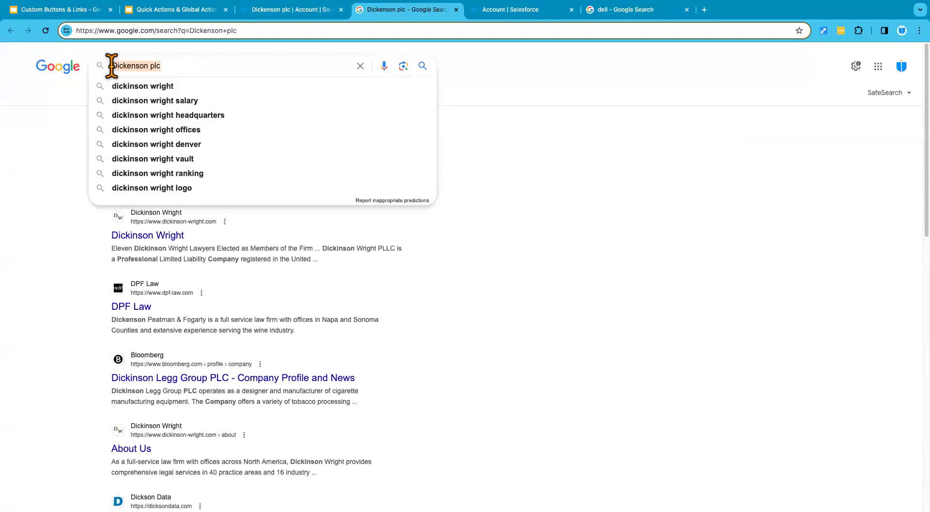
click(50, 171)
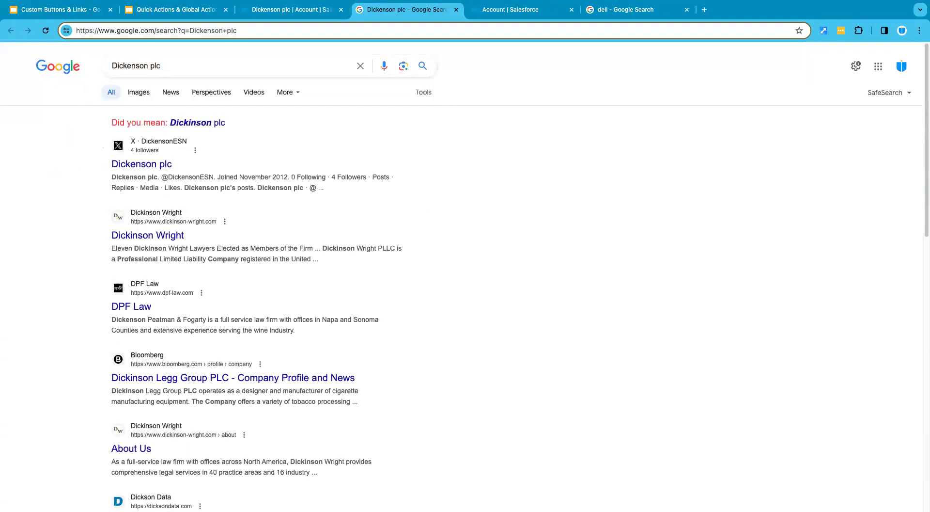